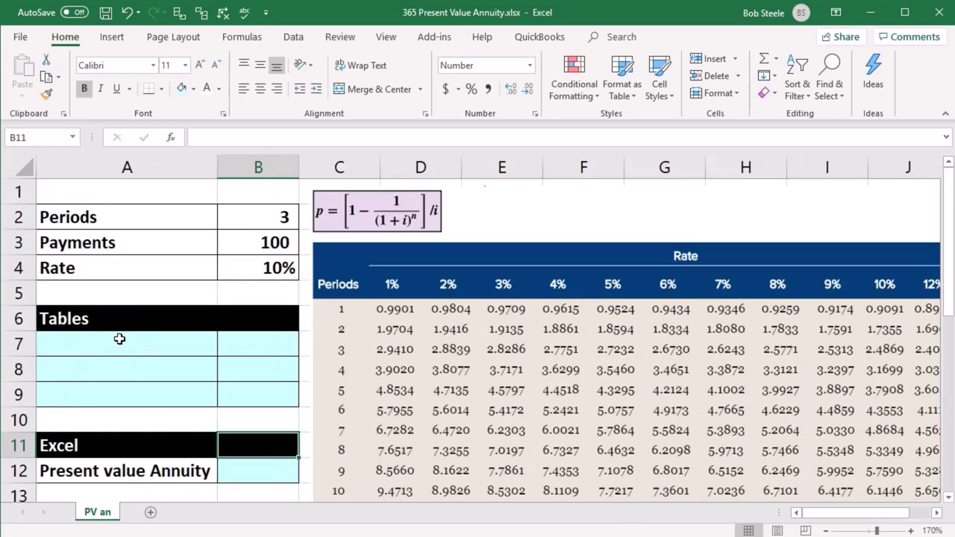
Step: Review the periods, payments and rate inputs in B2:B4 and the present value annuity factor table beside them
click(522, 309)
click(149, 365)
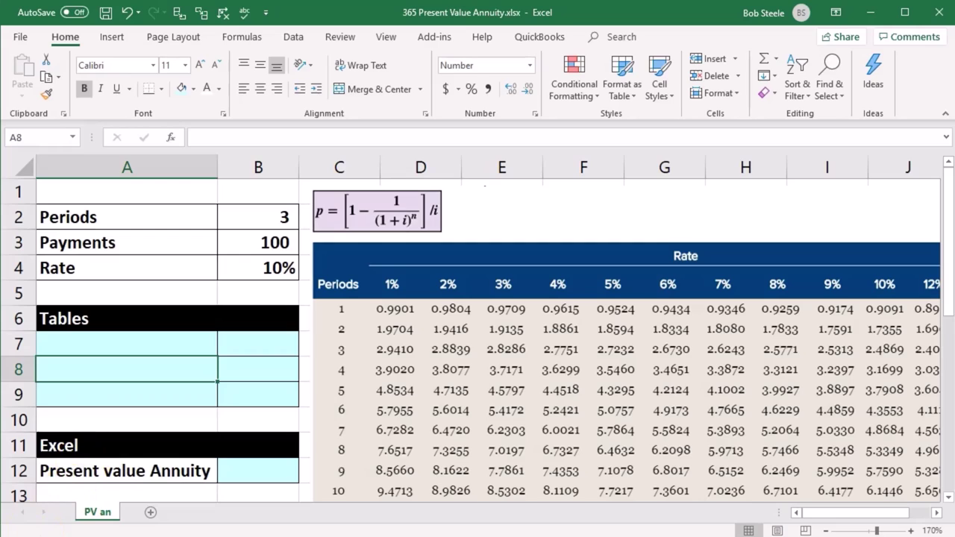
click(99, 221)
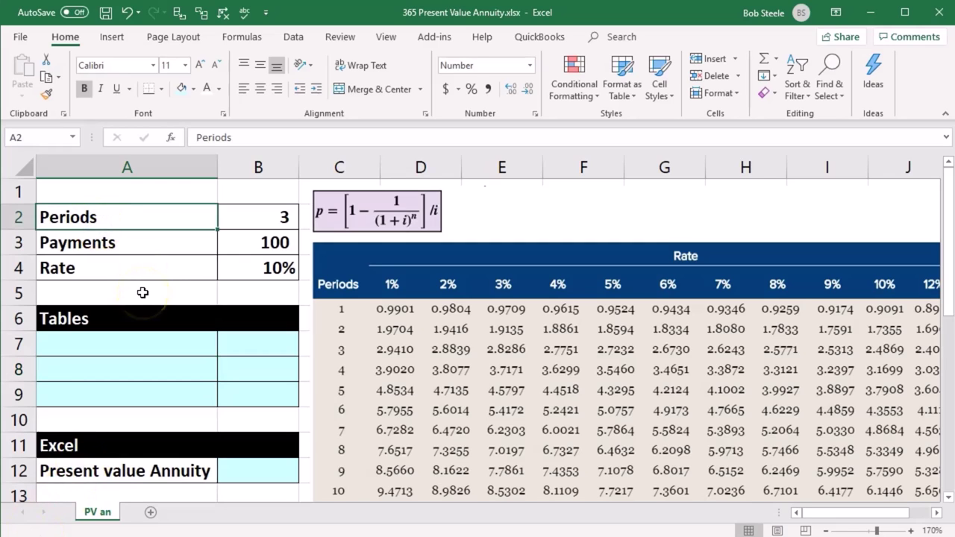
key(Right)
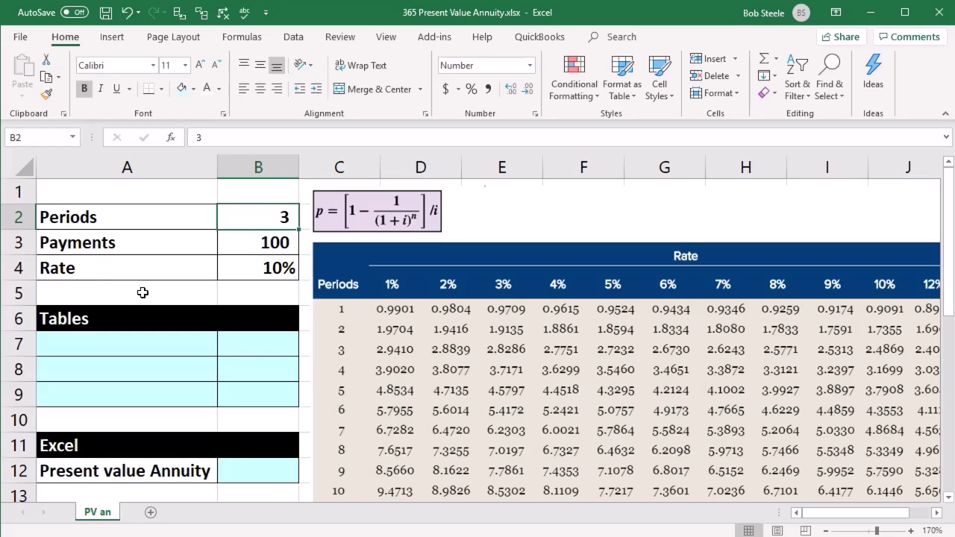
key(Down)
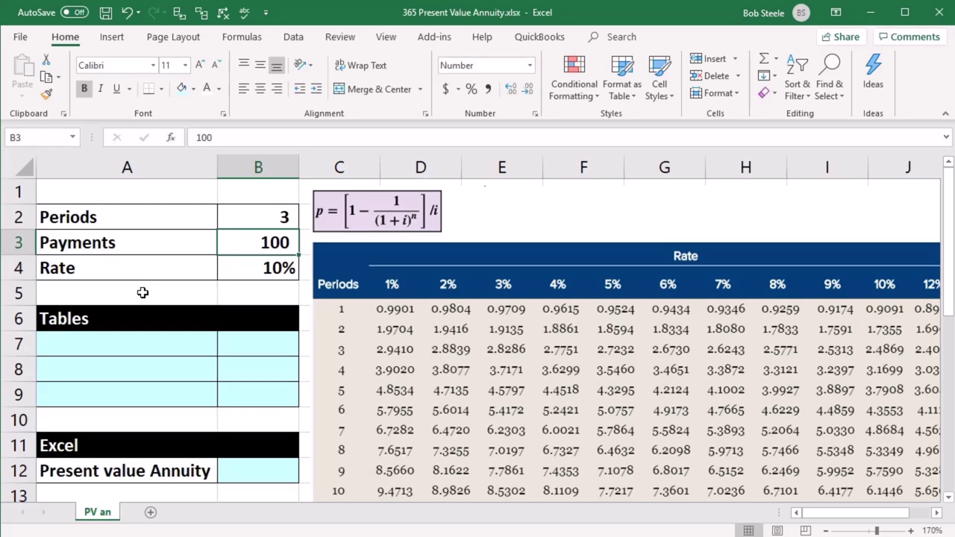
key(Down)
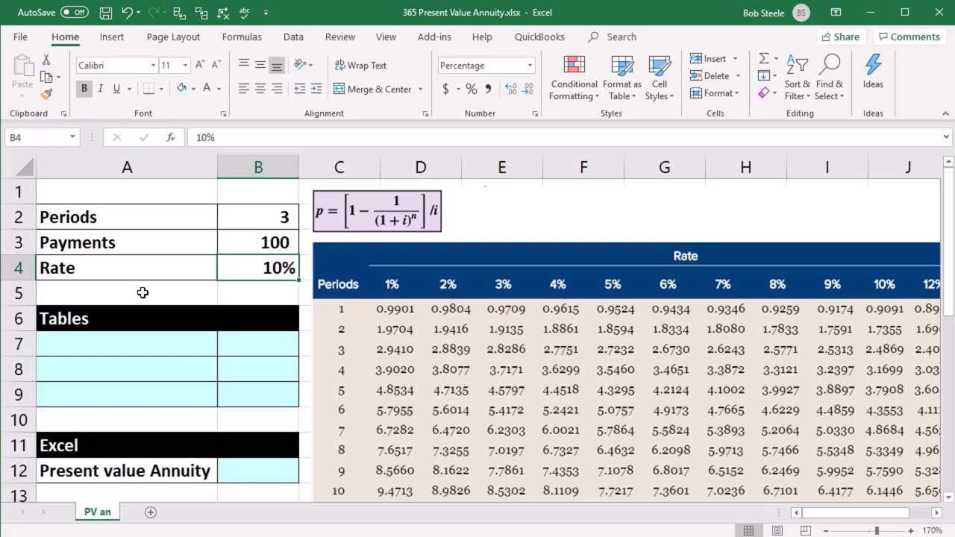
click(243, 242)
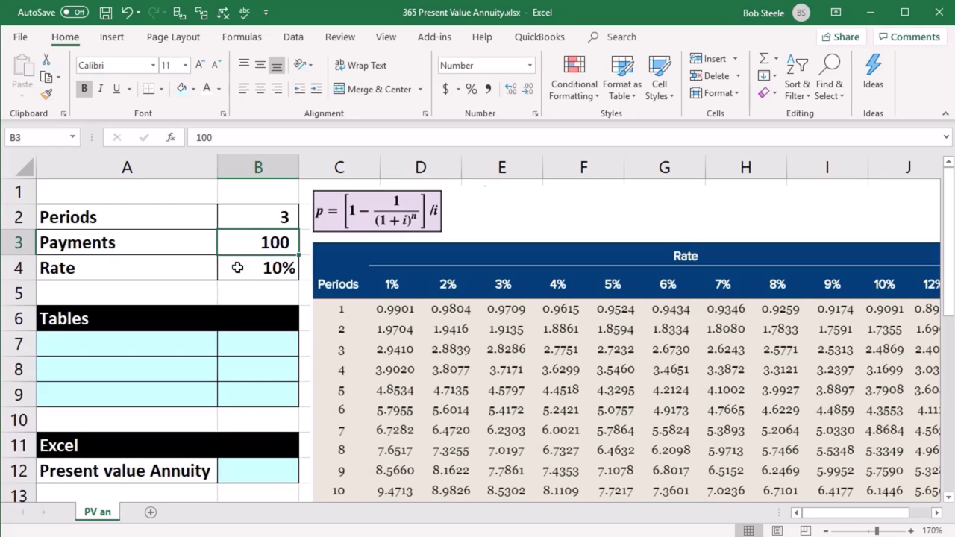
click(438, 311)
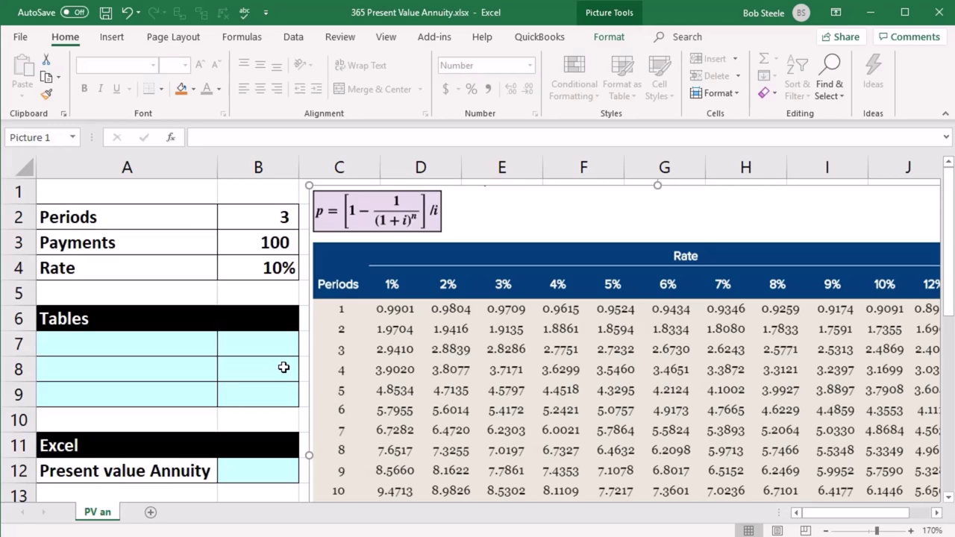
Step: Reference the Payments label from A3 in cell A7 of the Tables section
click(154, 350)
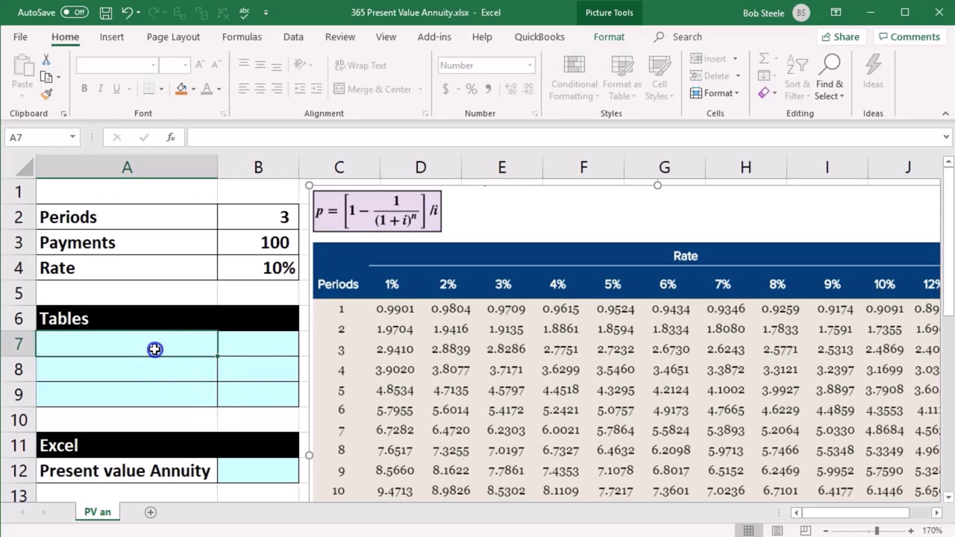
text(=)
key(Up)
key(Up)
key(Up)
key(Up)
key(Tab)
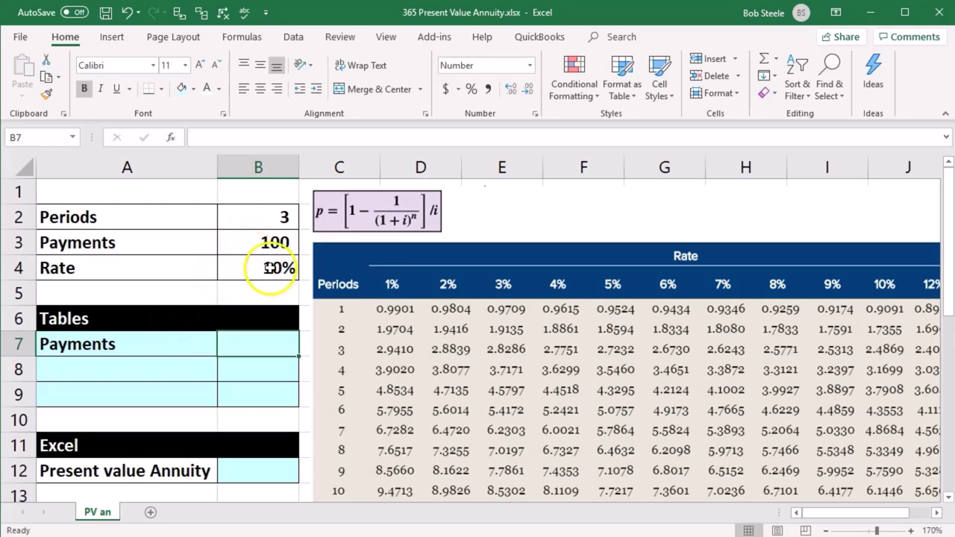
Step: Enter the annuity table factor for 3 periods at 10%, 2.4869, in cell B8
click(256, 267)
click(252, 219)
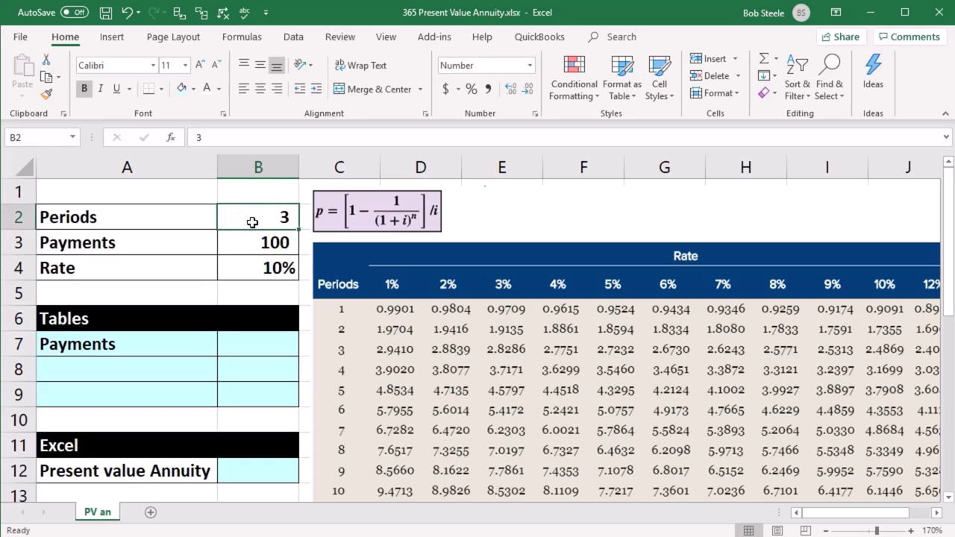
click(252, 267)
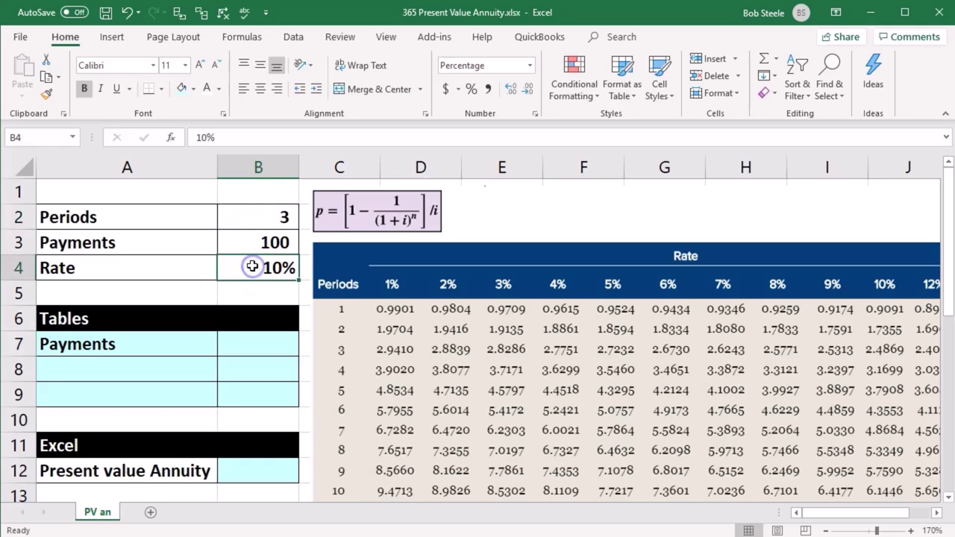
click(257, 218)
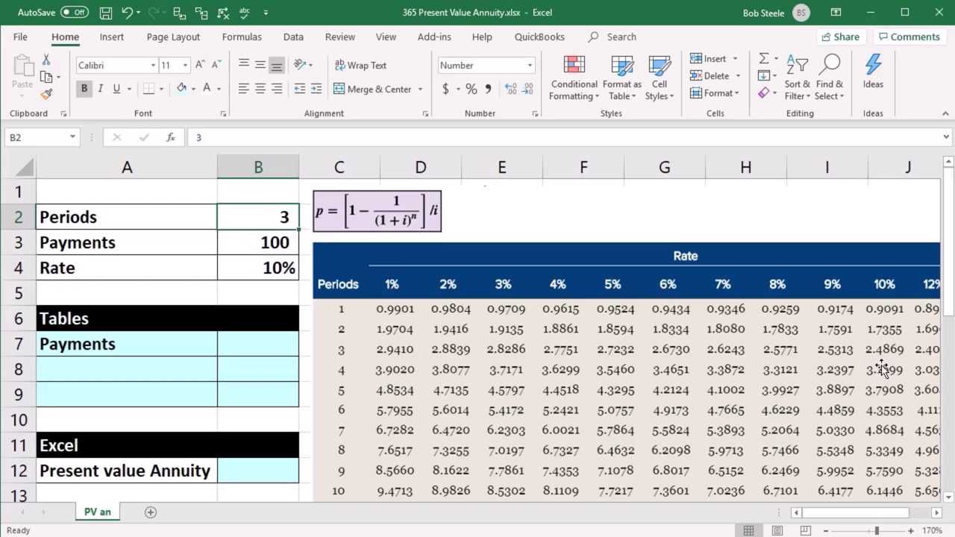
click(250, 366)
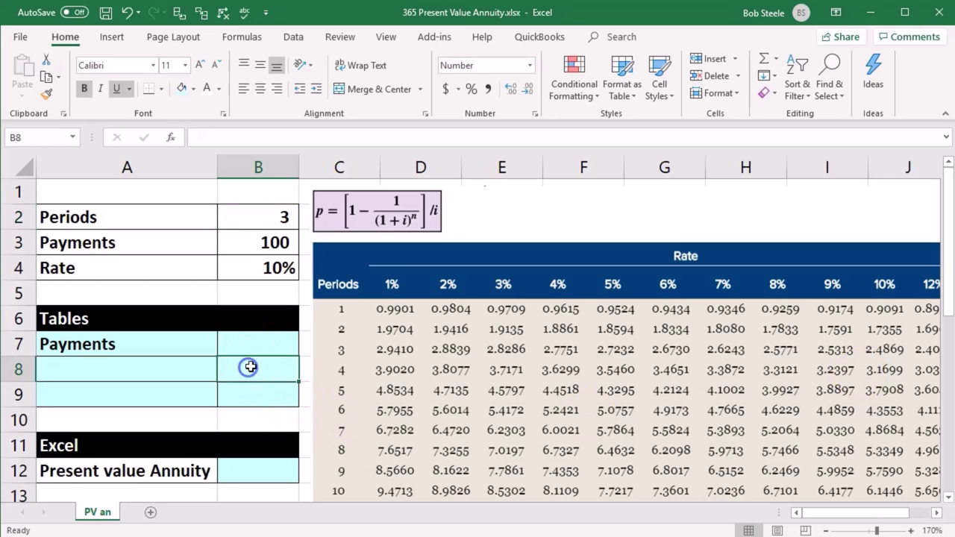
text(2.4869)
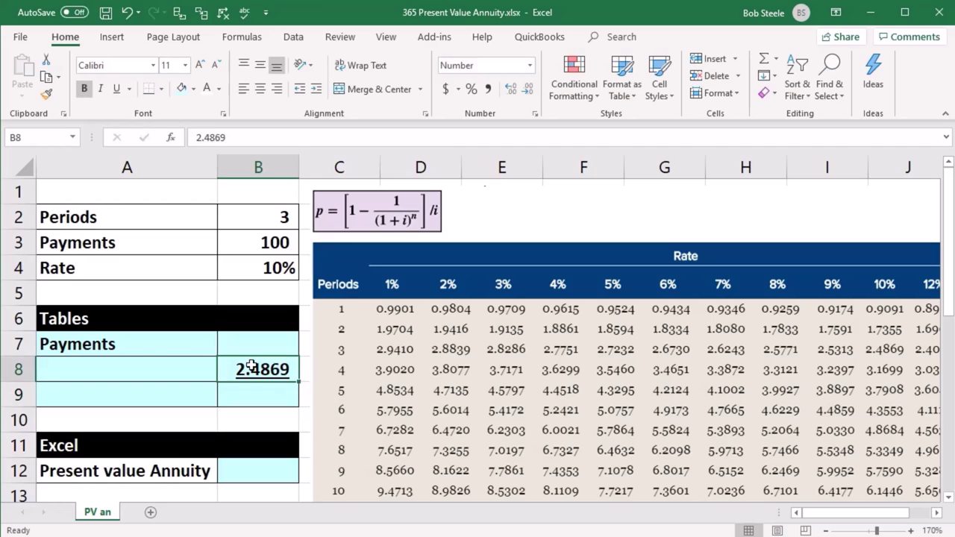
Step: Reference the payment amount from B3 in cell B7
key(Up)
text(=)
key(Up)
key(Up)
key(Up)
key(Up)
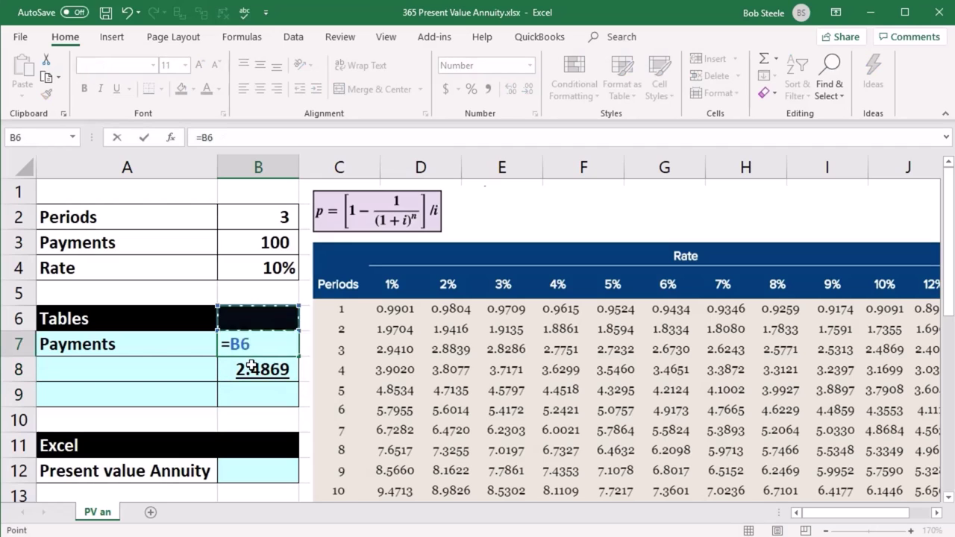
key(Return)
Step: Label the factor row in cell A8 as "Table"
key(Left)
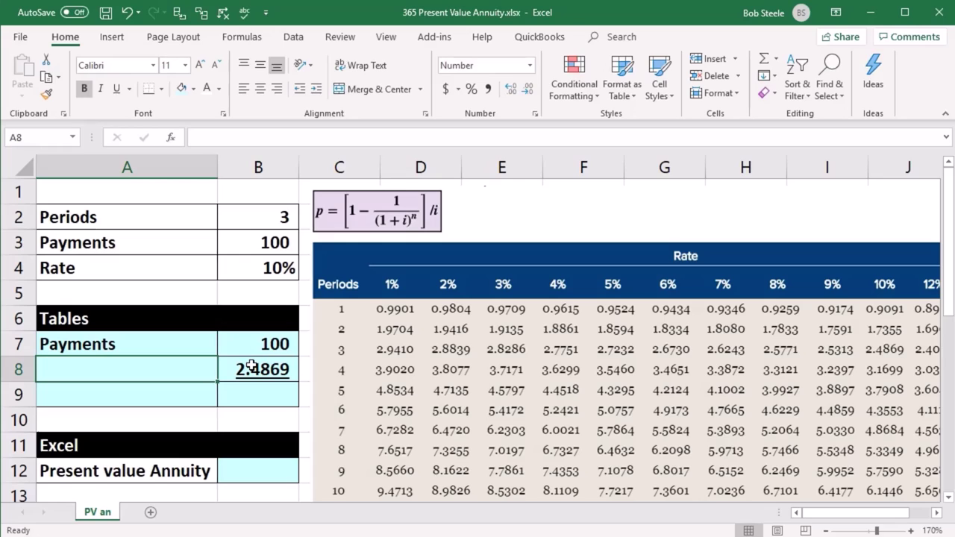
text(Table)
key(Return)
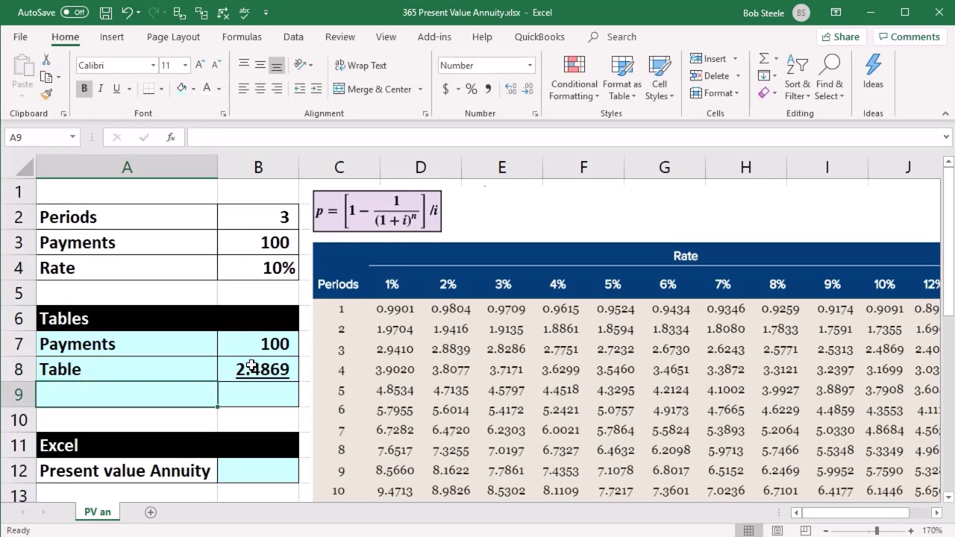
click(865, 284)
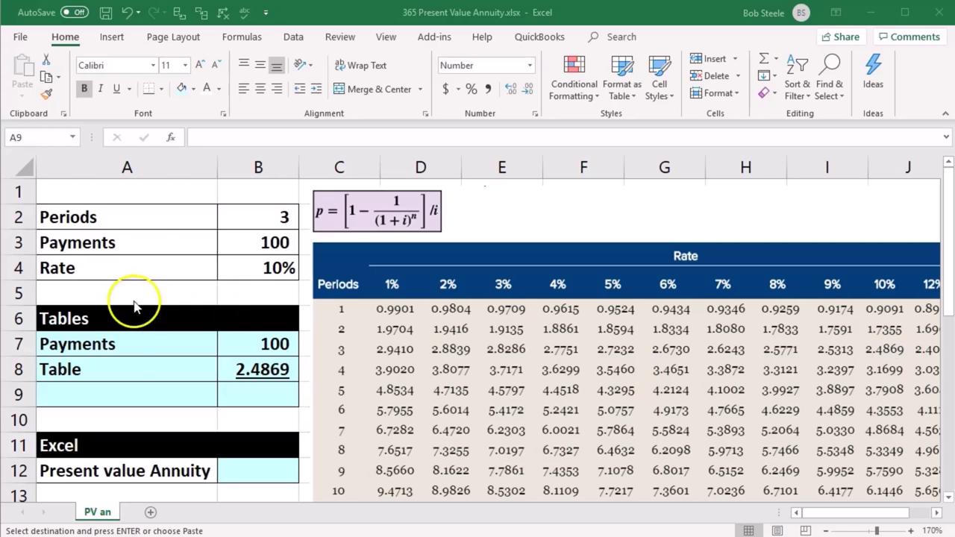
key(alt+Tab)
text(=A12)
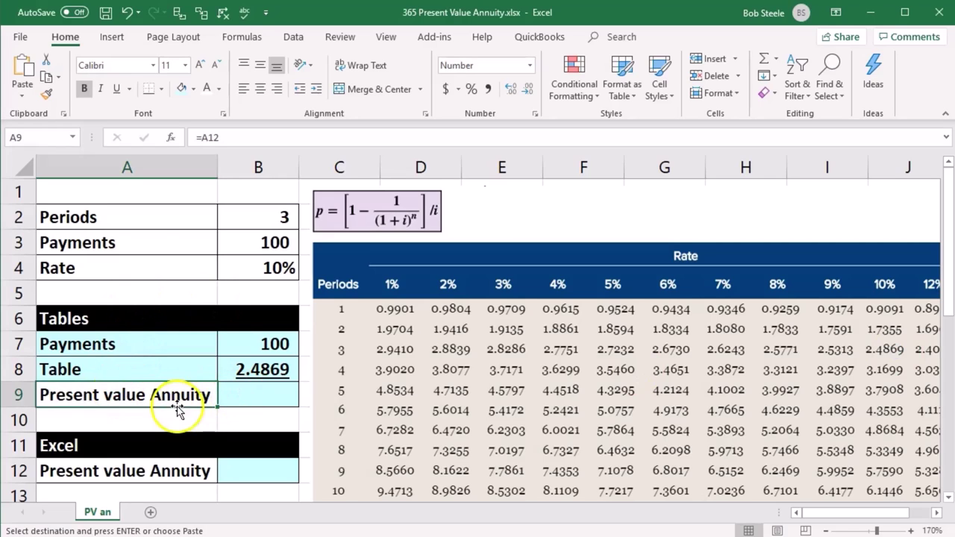
click(127, 11)
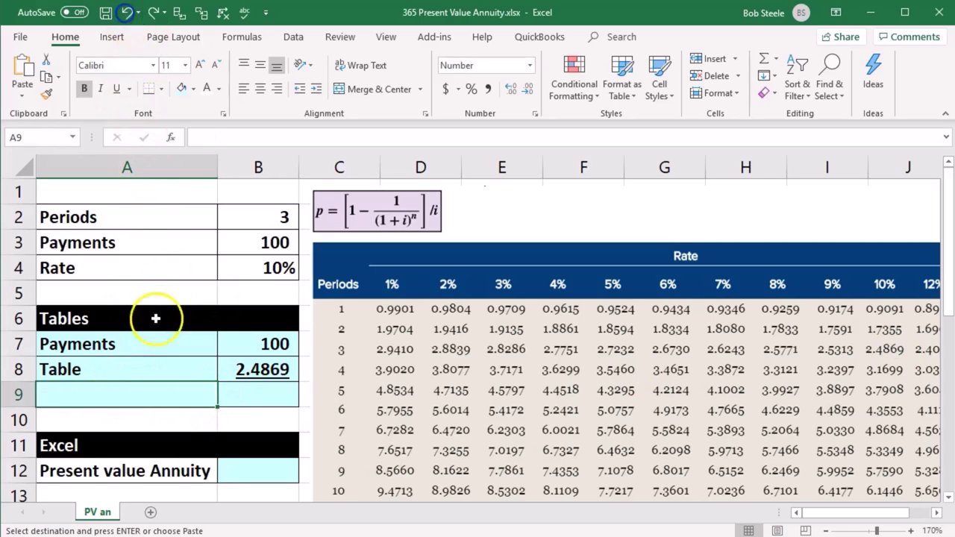
Step: Put the label "Present value Annuity" into cell A9 as plain text rather than a formula
right_click(132, 388)
click(188, 122)
key(ctrl+y)
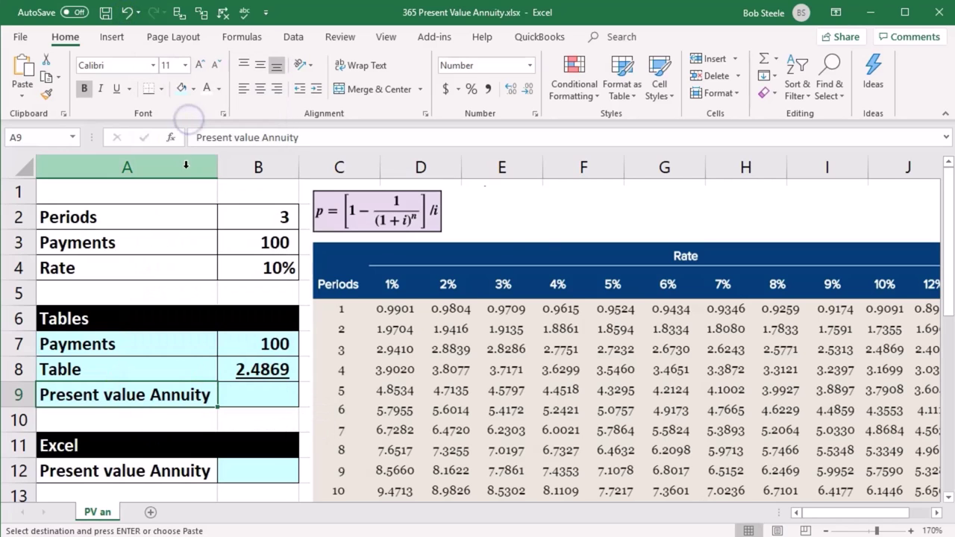
Step: Calculate the present value annuity in B9 by multiplying the payment by the table factor with =B7*B8
key(Right)
text(=)
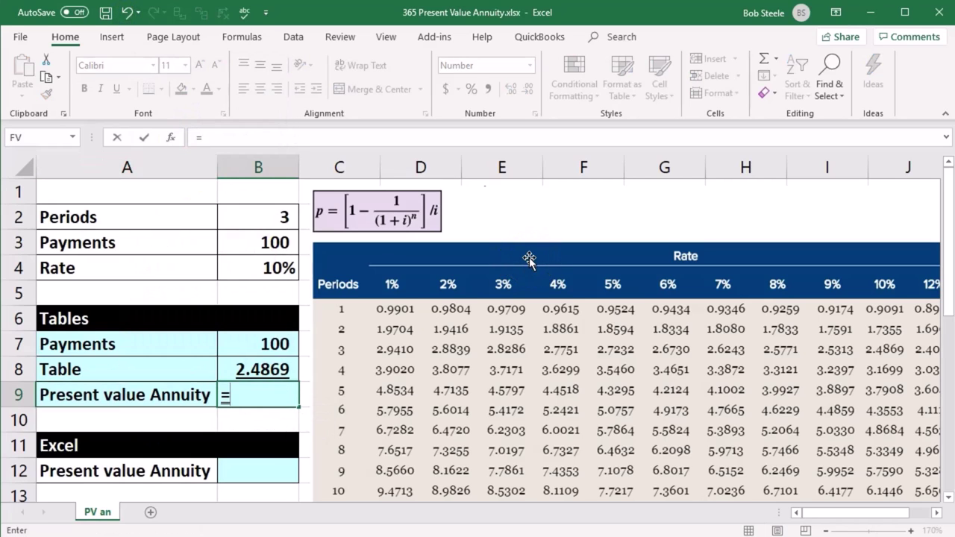
click(280, 340)
text(*)
click(281, 366)
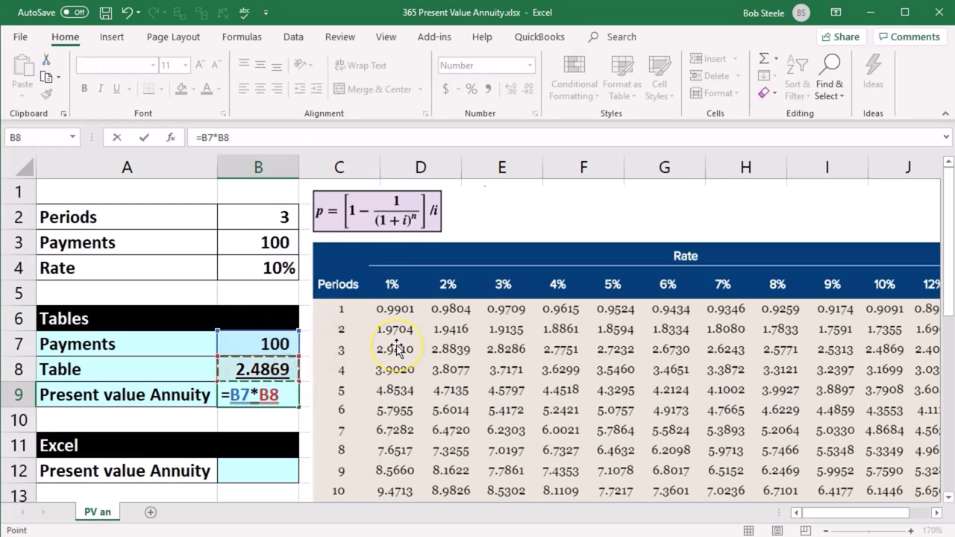
key(Return)
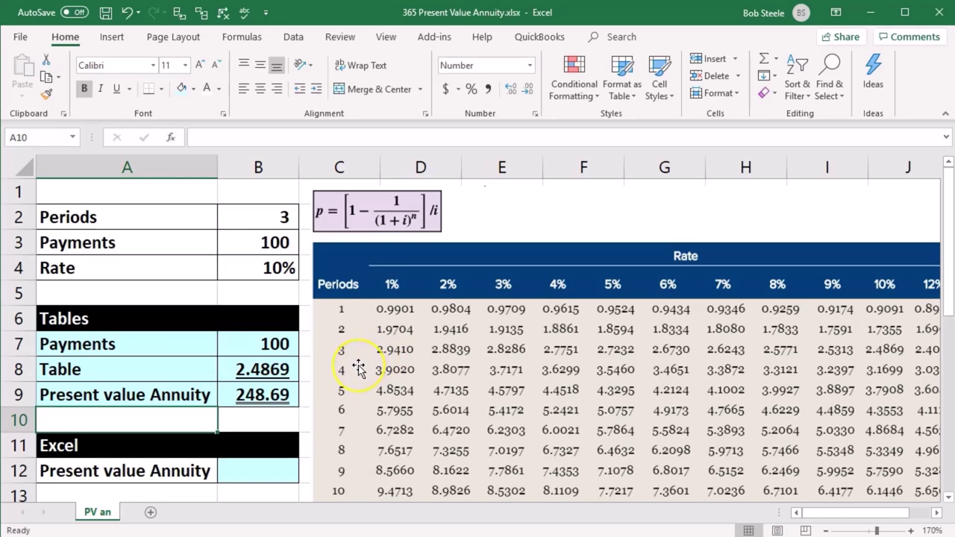
Step: Switch to Calculator and multiply the 100 payment by 3 periods
key(XF86Calculator)
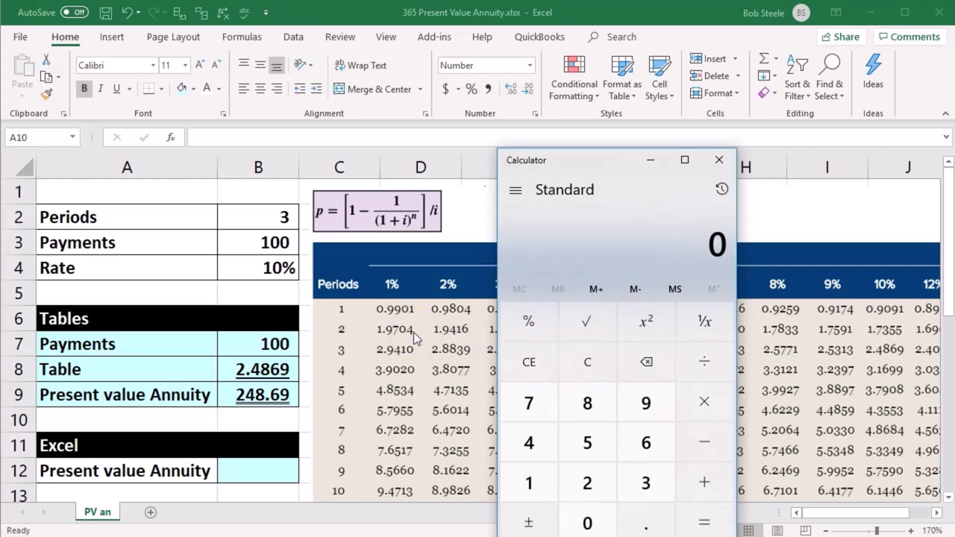
text(100*3)
key(Return)
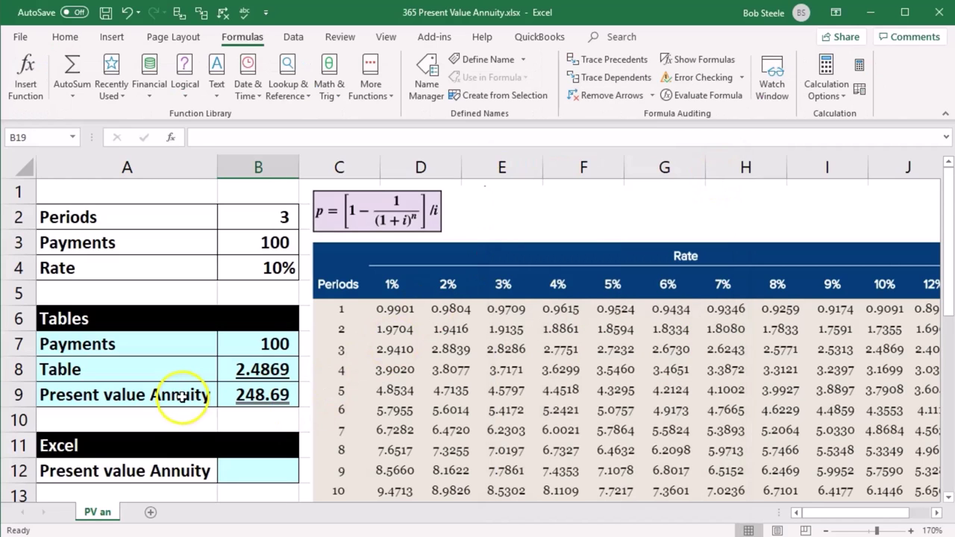
Step: Search the function library for "Present value" and insert the PV function into cell B12
scroll(181, 397, down, 1)
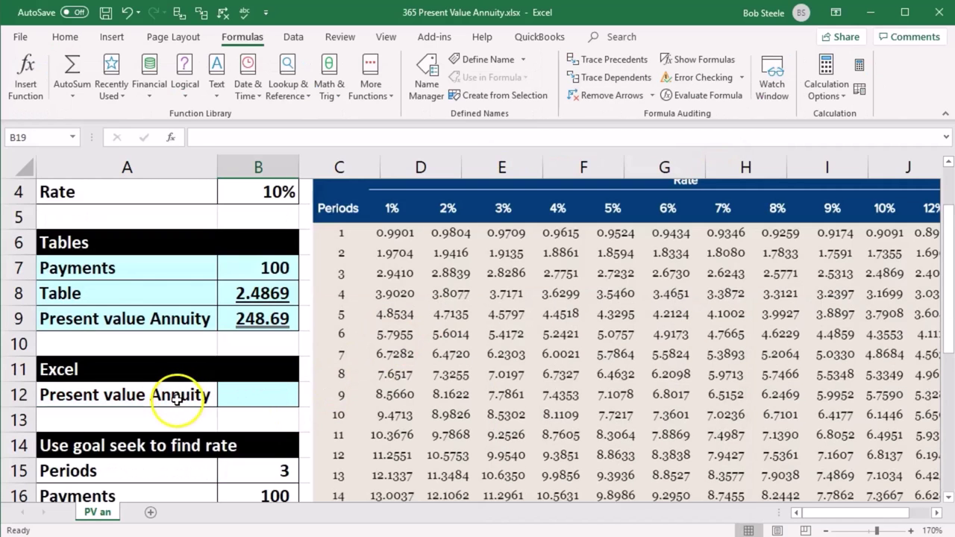
click(250, 394)
scroll(249, 395, down, 1)
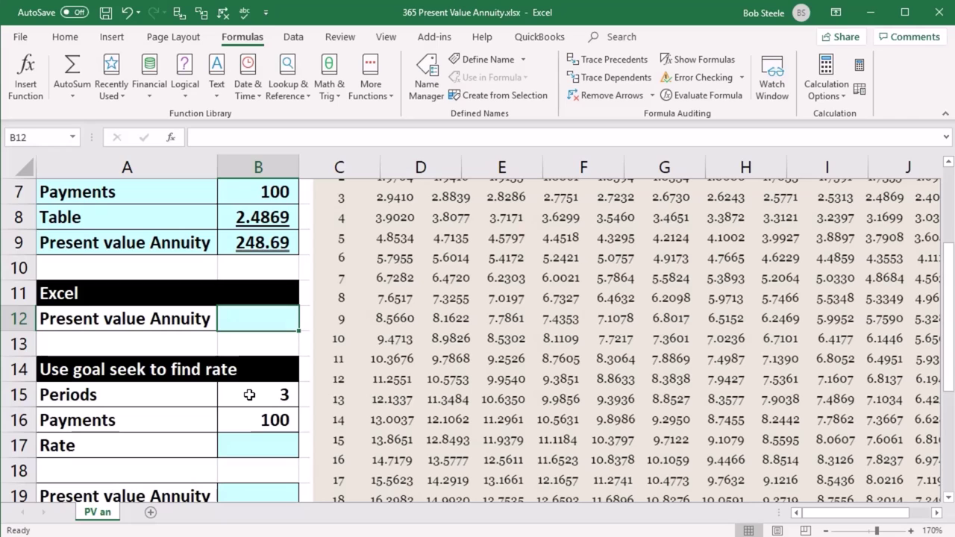
click(239, 46)
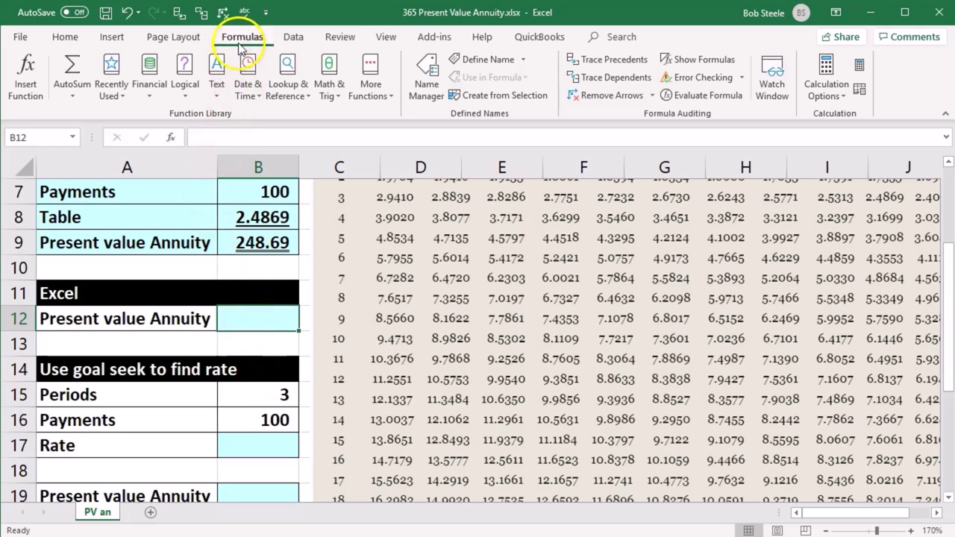
click(29, 91)
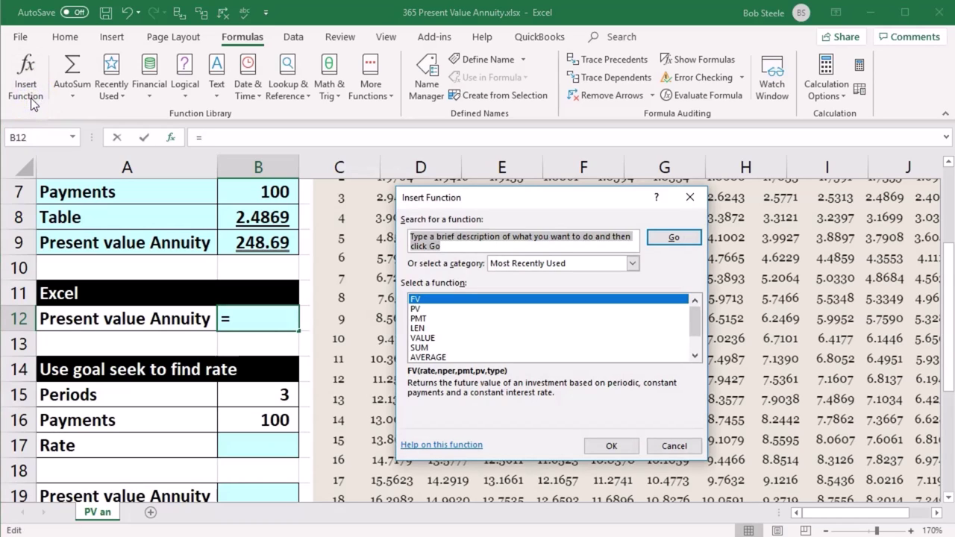
text(Present val)
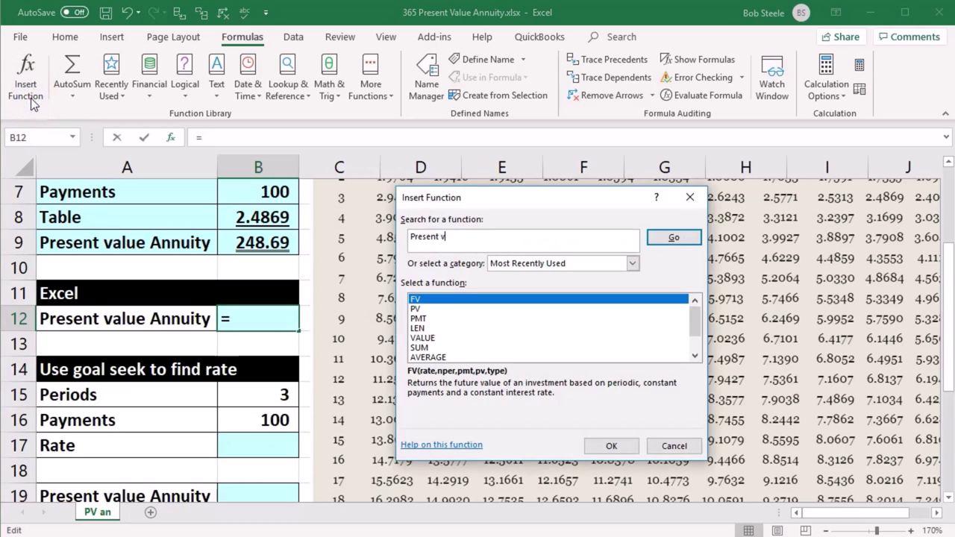
key(Return)
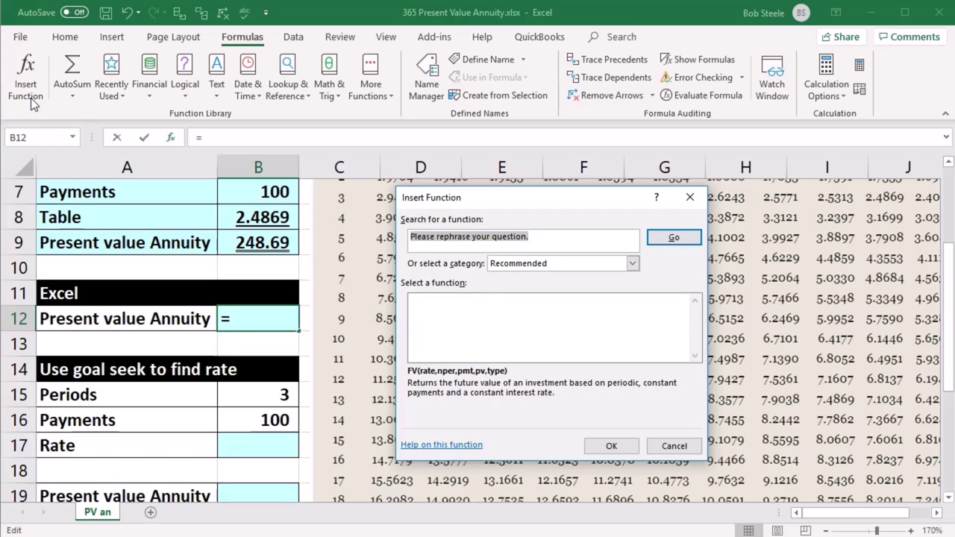
text(Present value)
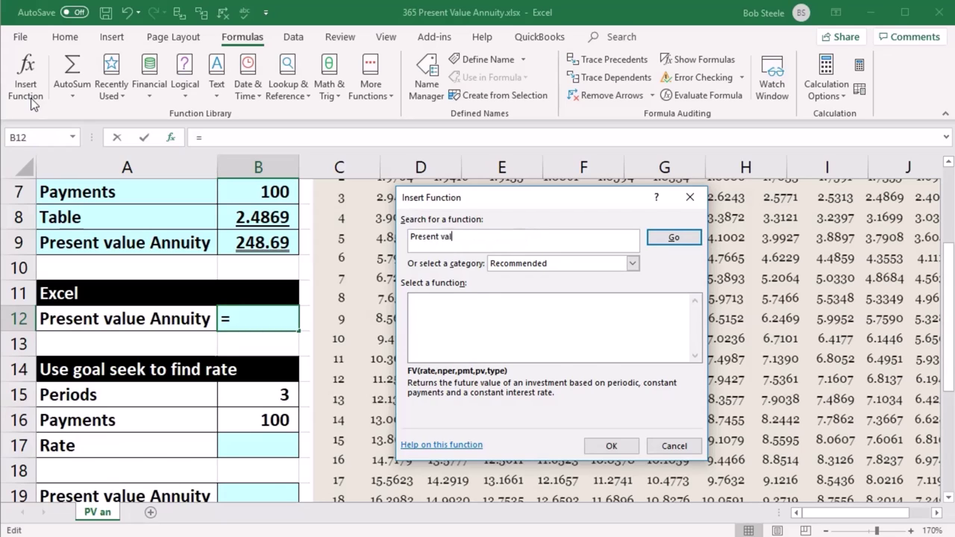
key(Return)
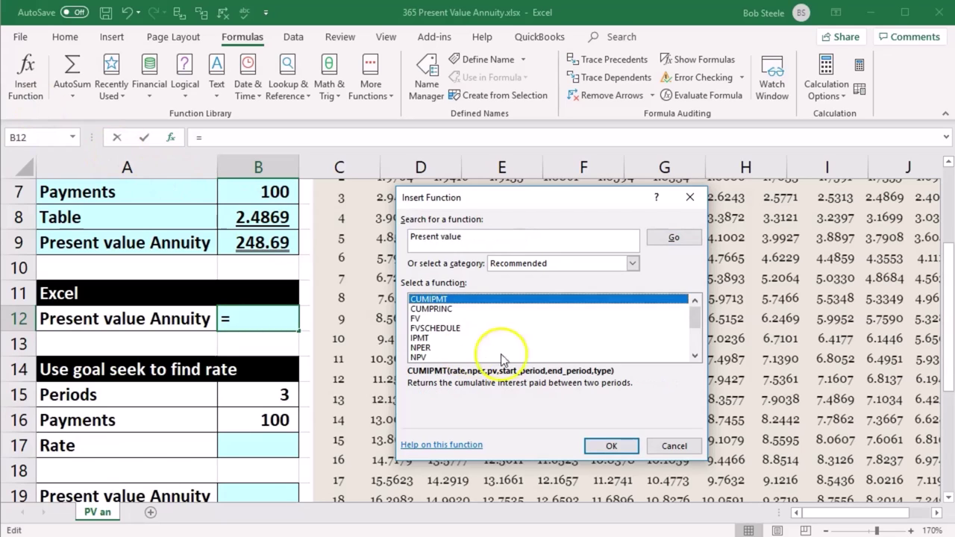
scroll(514, 351, down, 1)
scroll(513, 351, down, 1)
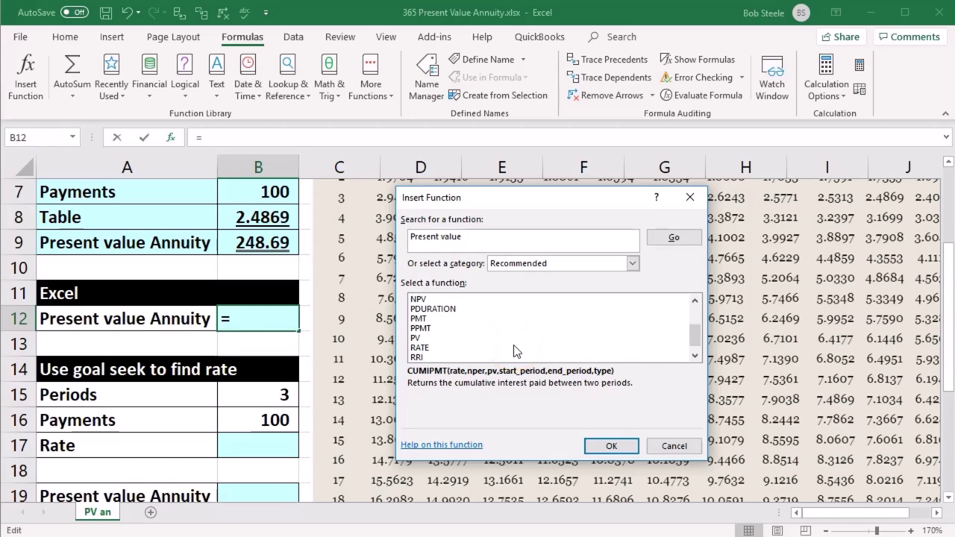
click(426, 338)
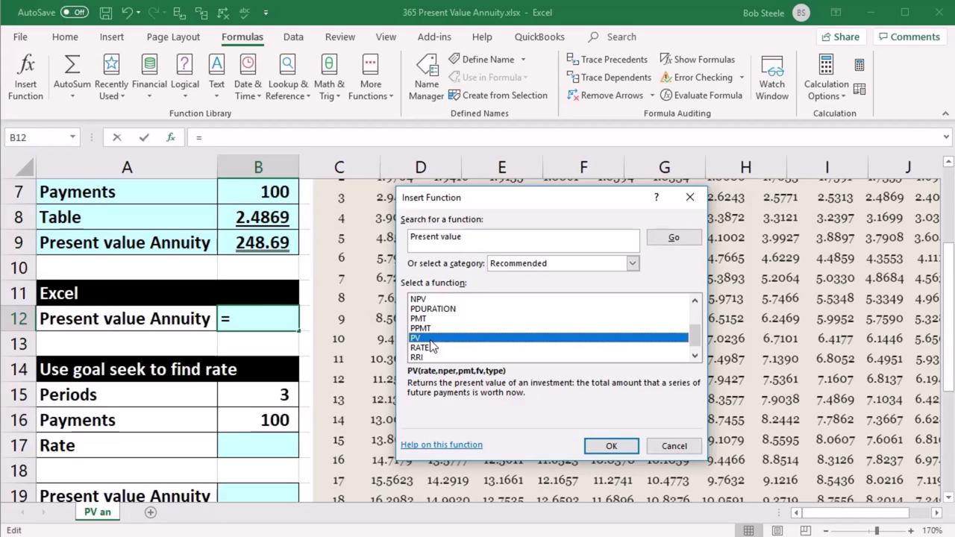
click(611, 446)
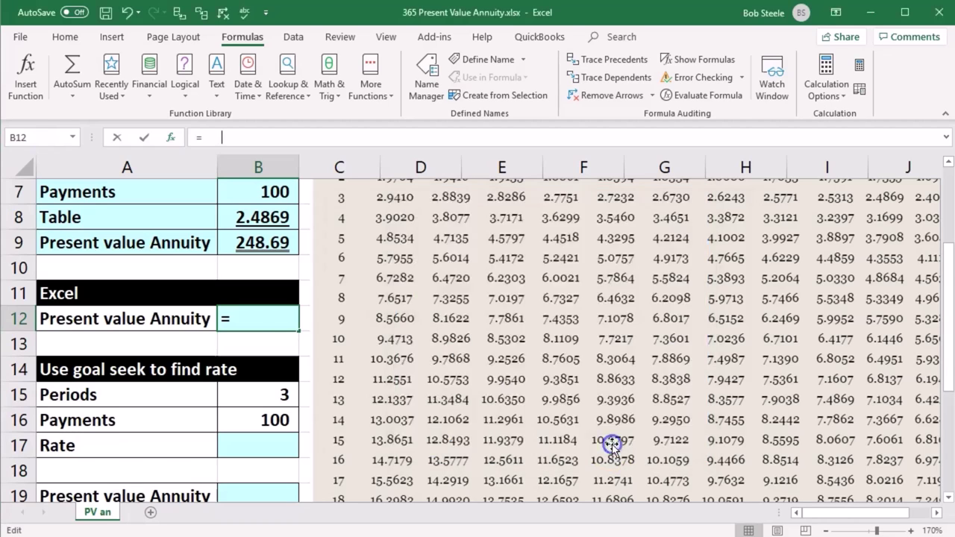
Step: Complete the PV function in B12 with rate B4, number of periods B2 and payment B3
scroll(276, 424, up, 2)
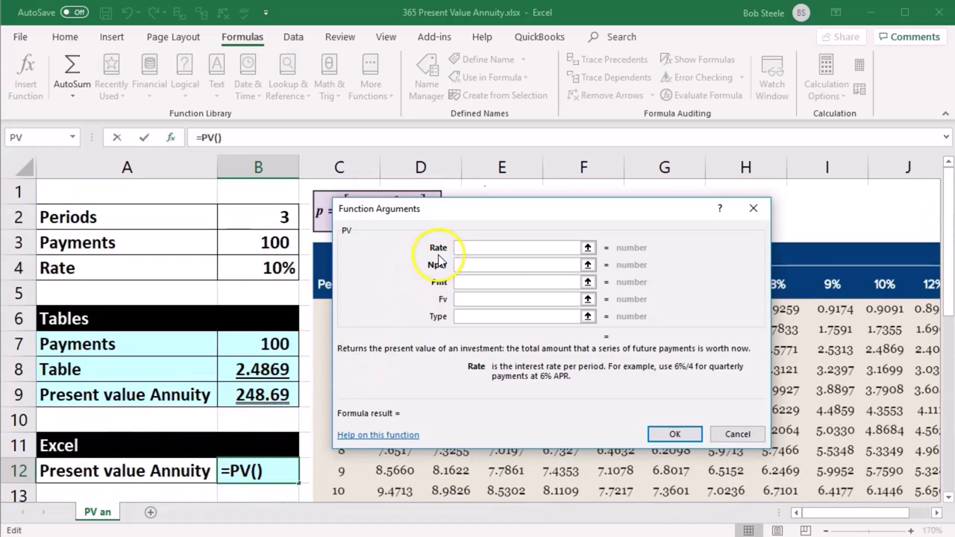
click(284, 267)
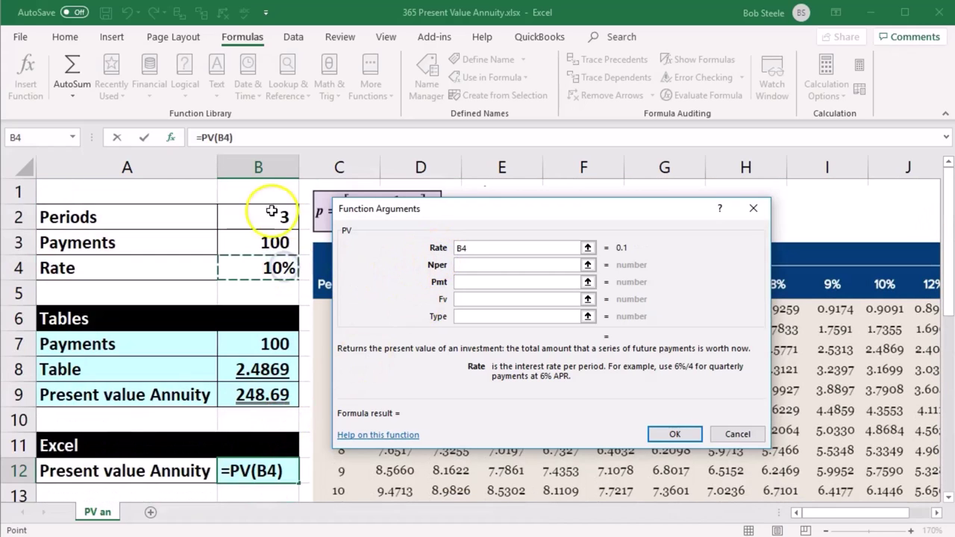
click(482, 264)
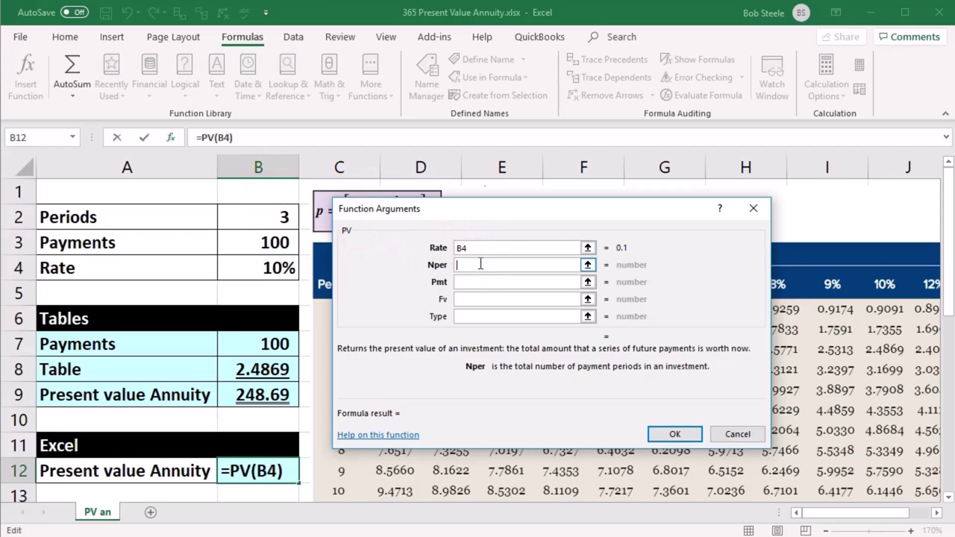
click(258, 215)
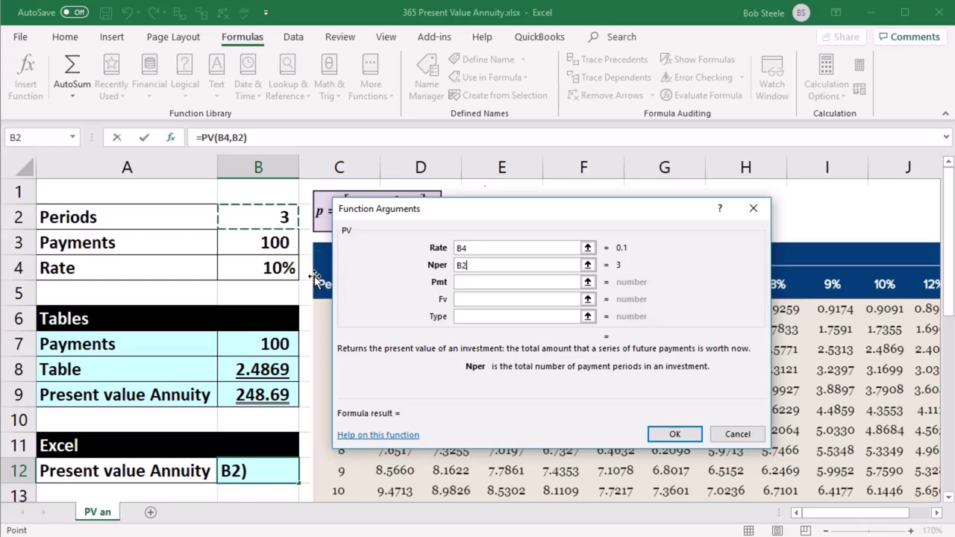
click(461, 281)
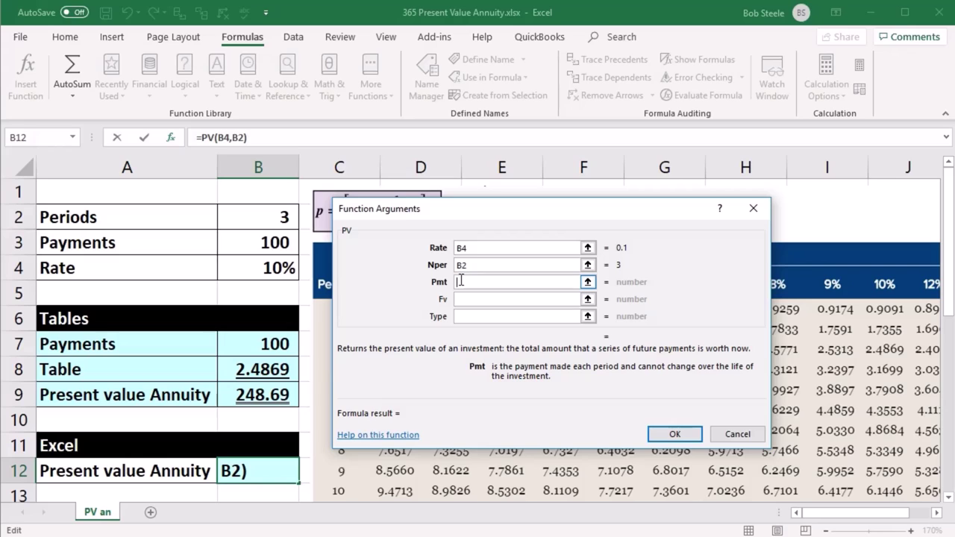
click(281, 248)
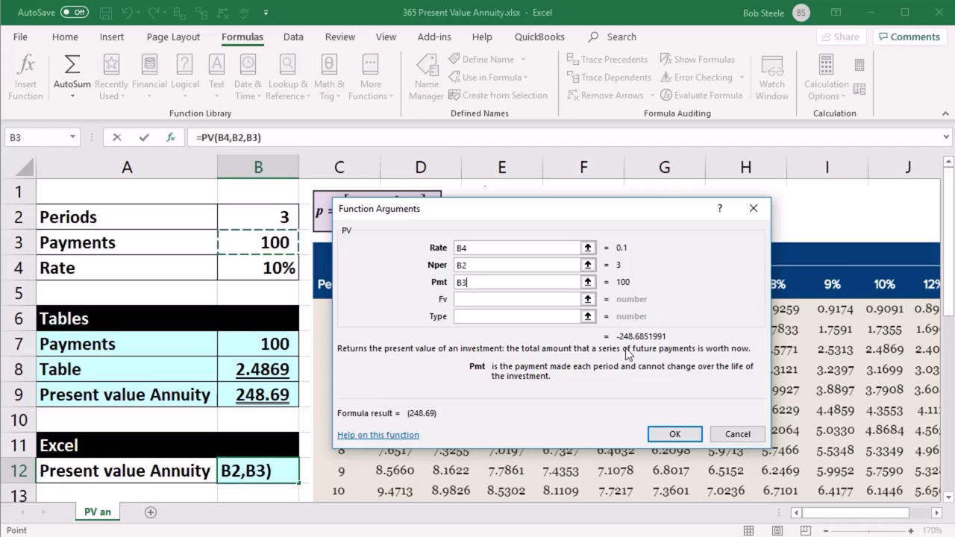
click(672, 435)
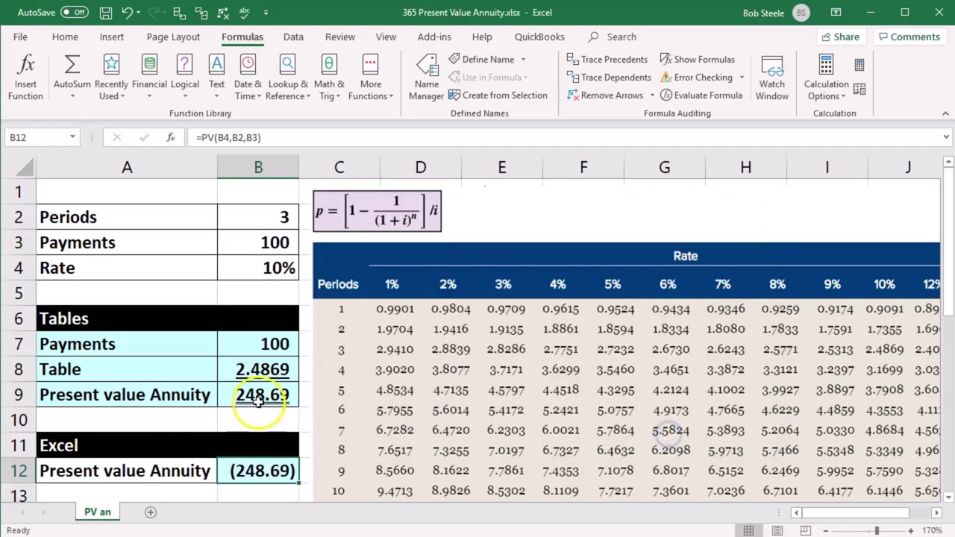
Step: Reverse the sign of the B12 result by changing its formula to =-PV(B4,B2,B3)
scroll(239, 407, down, 1)
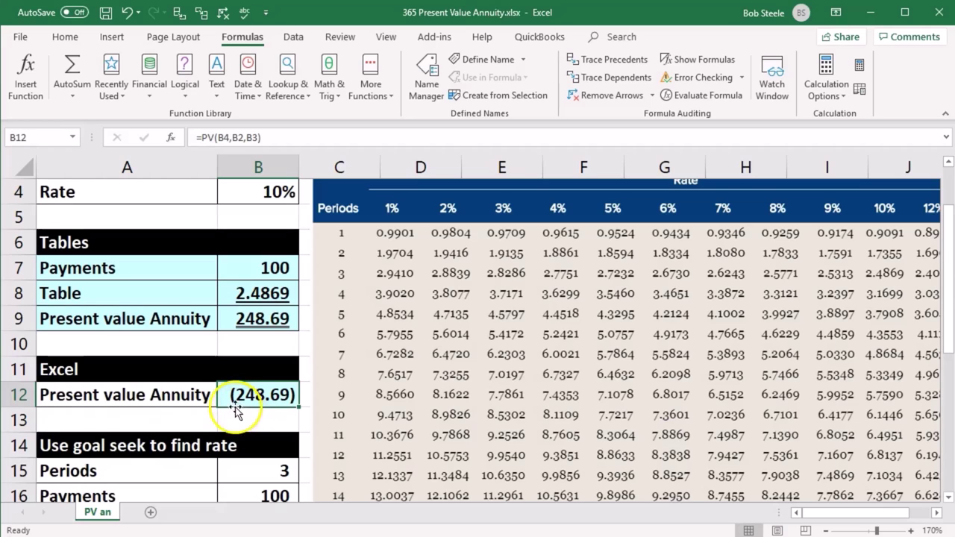
double_click(233, 397)
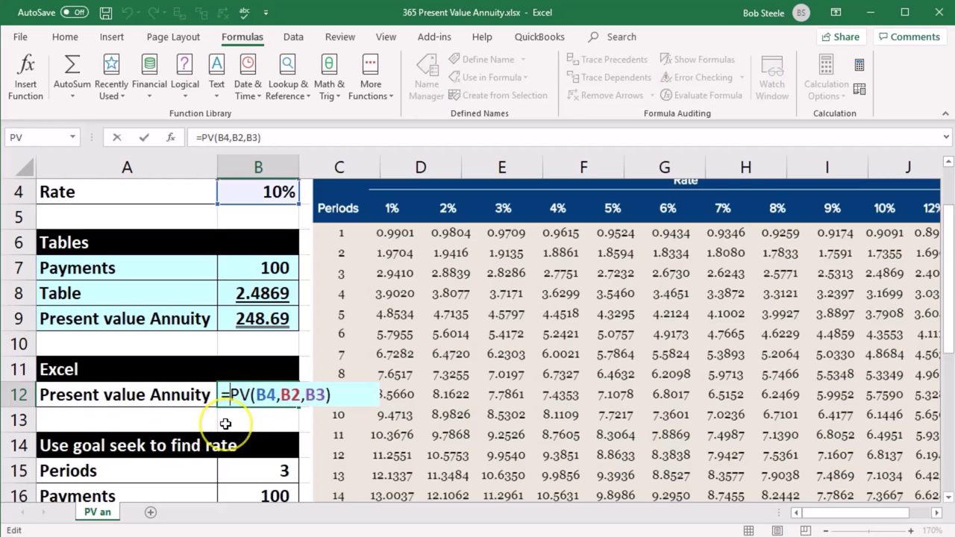
text(-)
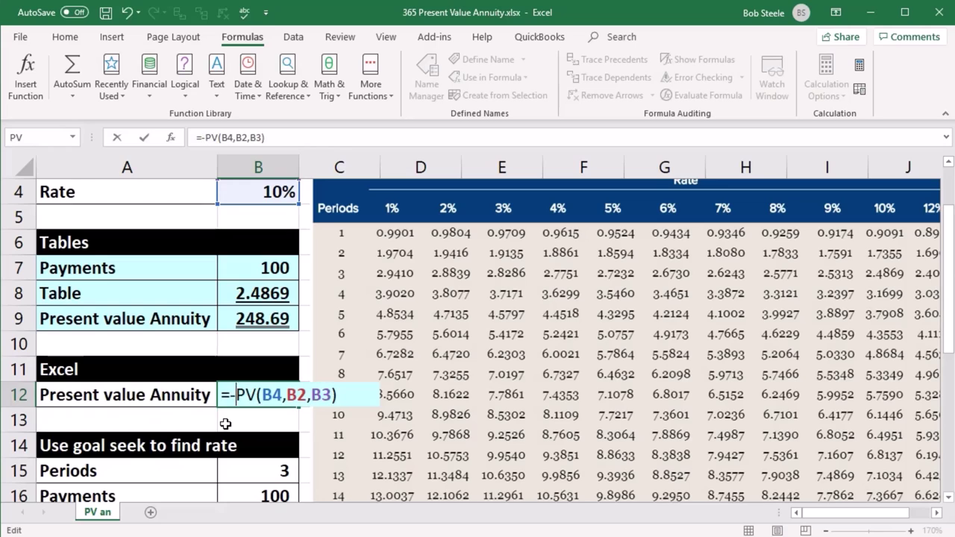
key(Return)
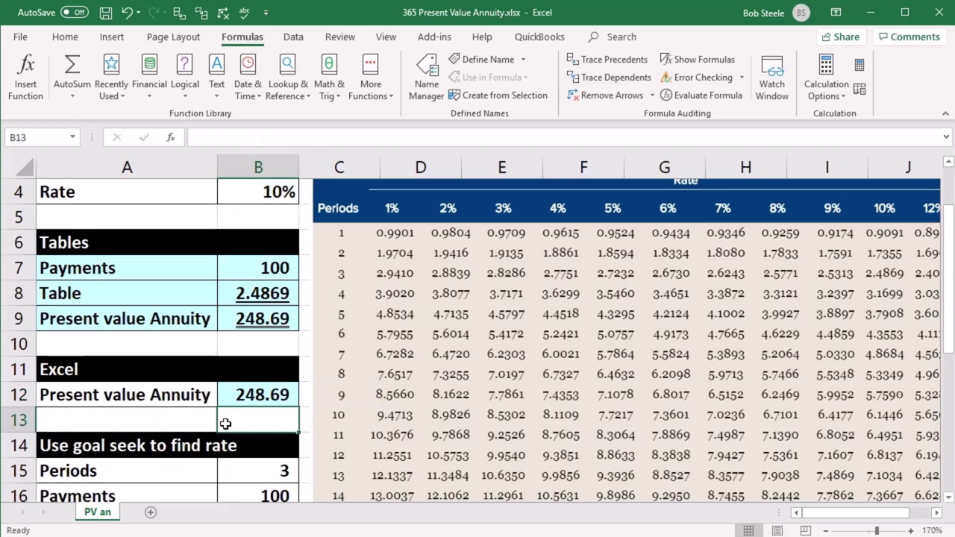
Step: Examine the rate, nper and pmt arguments of the B12 formula against the input cells they reference
click(251, 396)
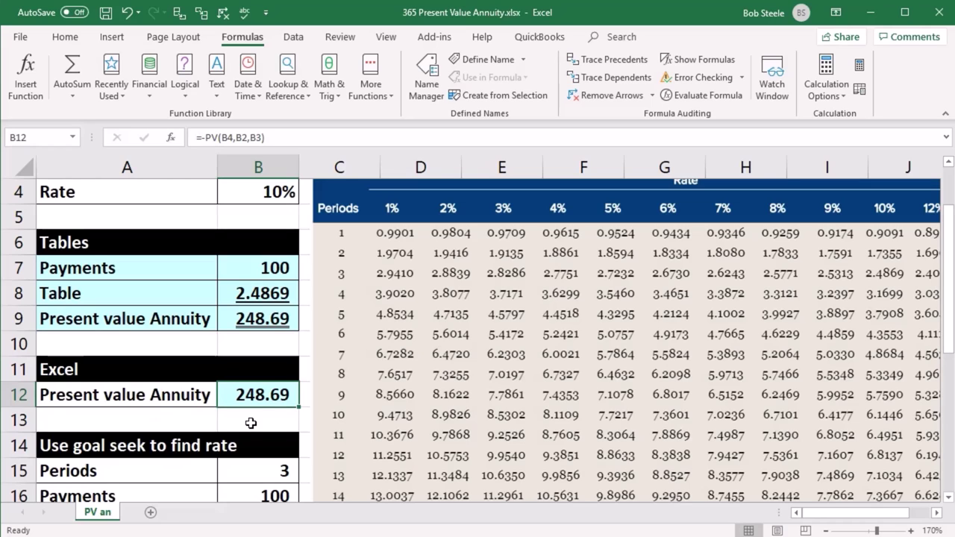
double_click(256, 395)
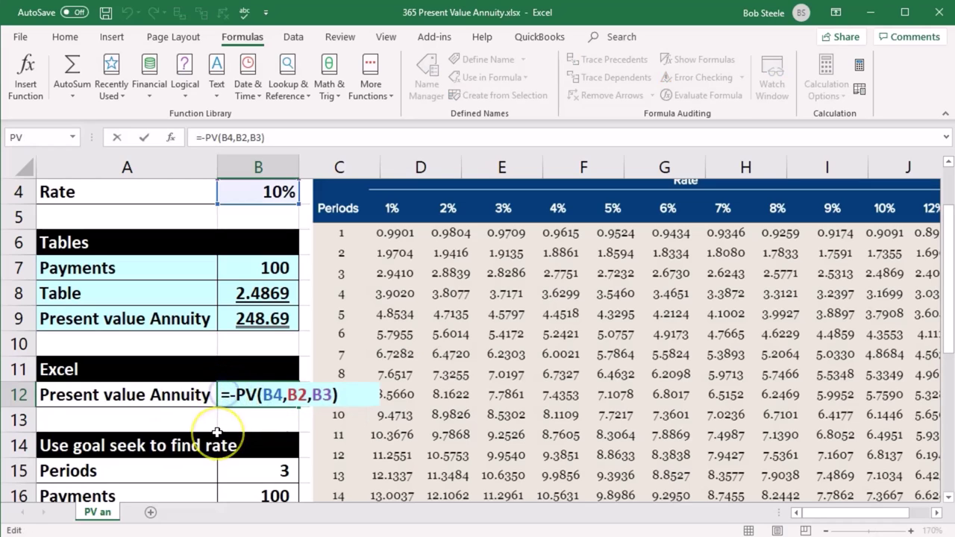
key(Right)
key(Right)
key(Right)
key(Right)
key(Right)
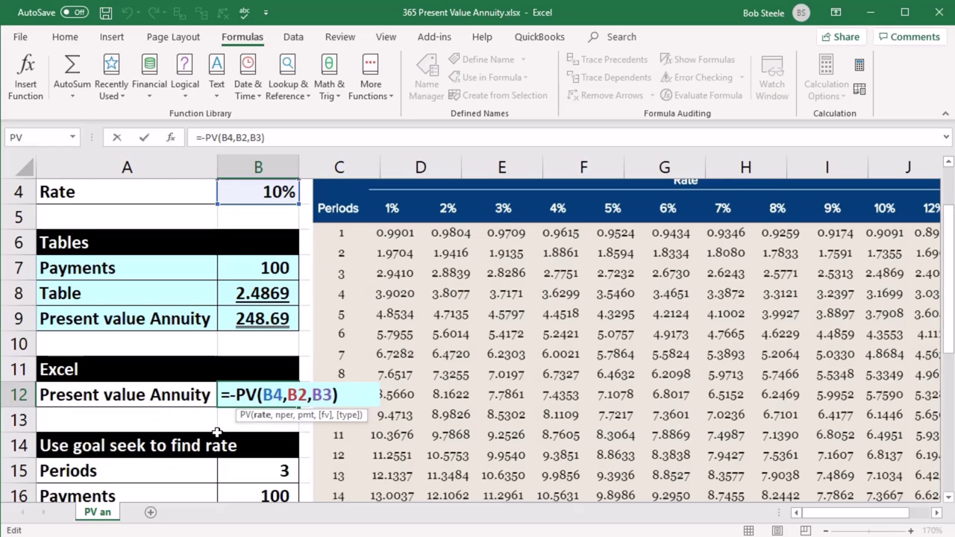
scroll(191, 442, up, 1)
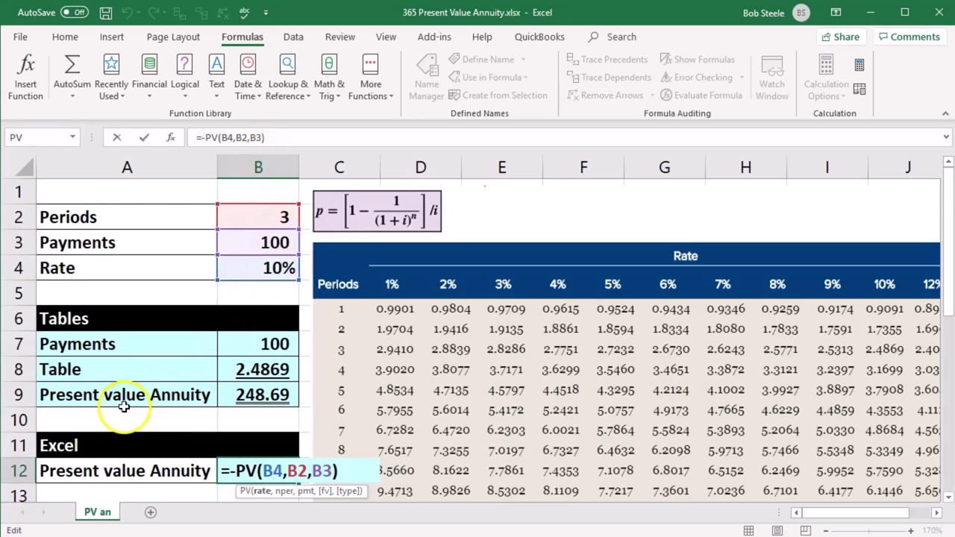
scroll(130, 403, down, 1)
key(Right)
key(Right)
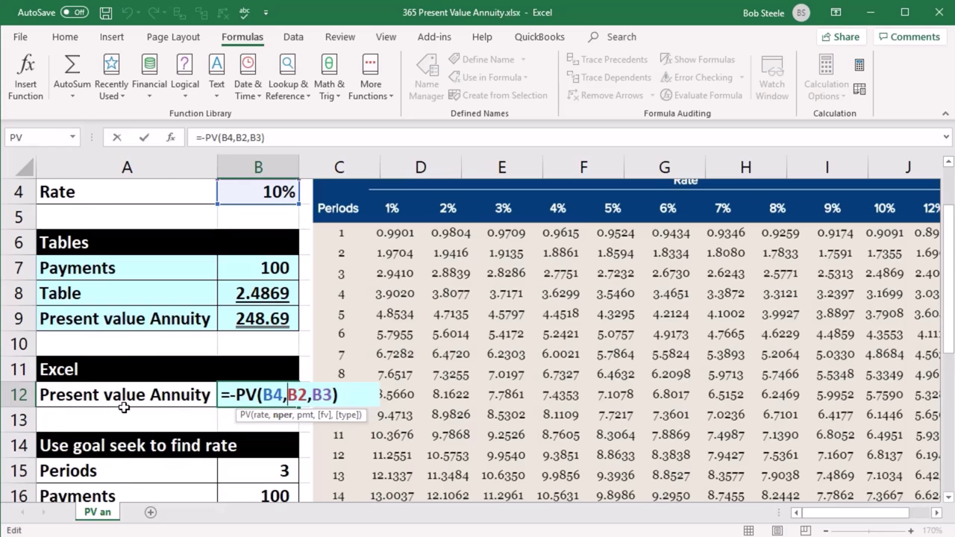
scroll(124, 403, up, 1)
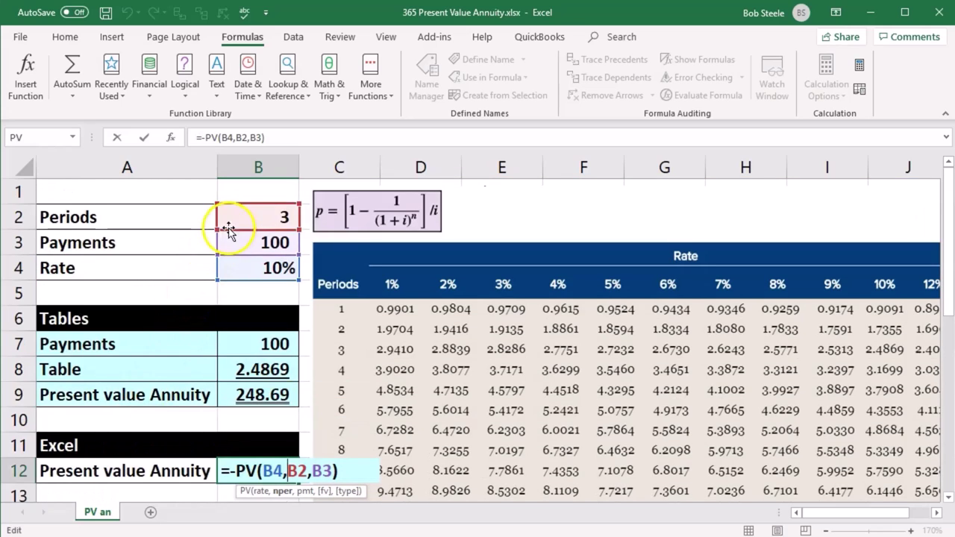
scroll(195, 388, down, 1)
key(Right)
key(Right)
key(Right)
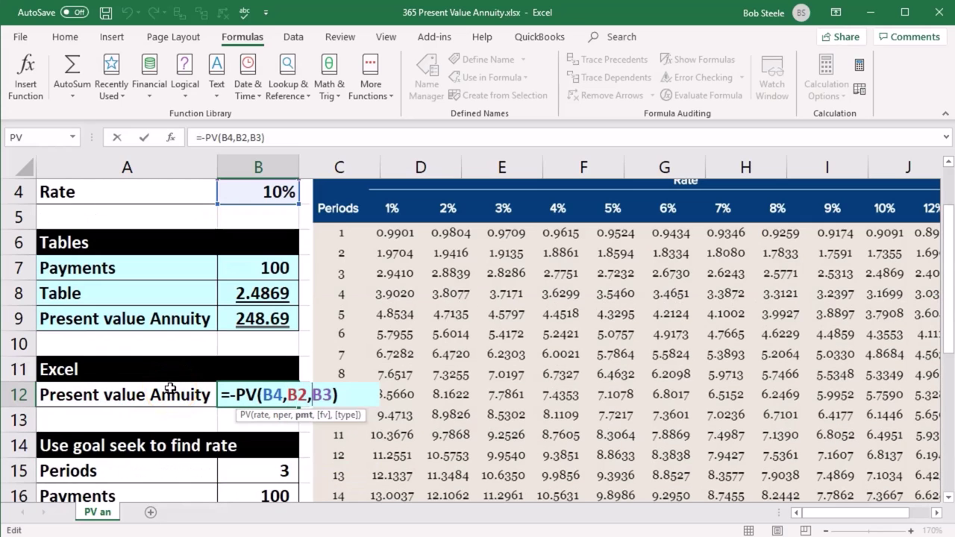
scroll(171, 385, up, 1)
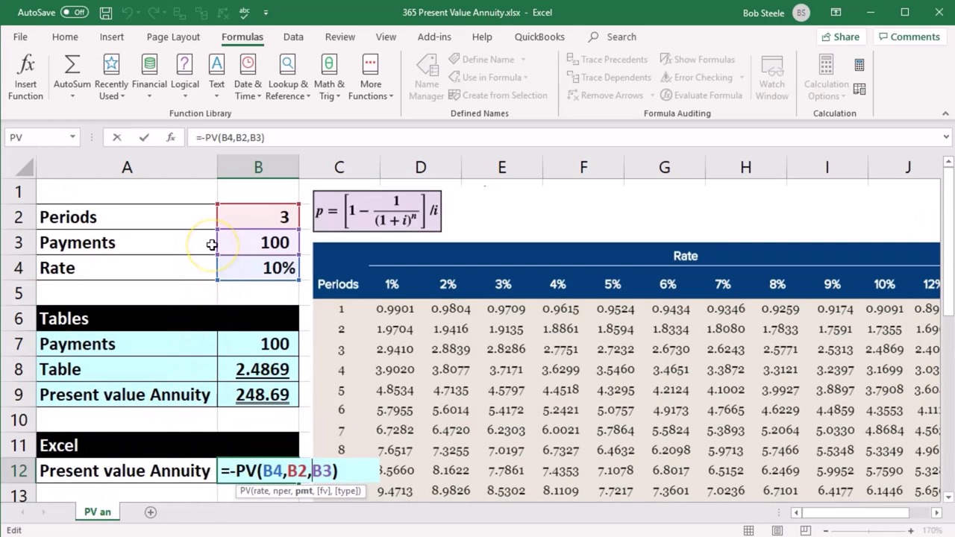
scroll(210, 244, down, 1)
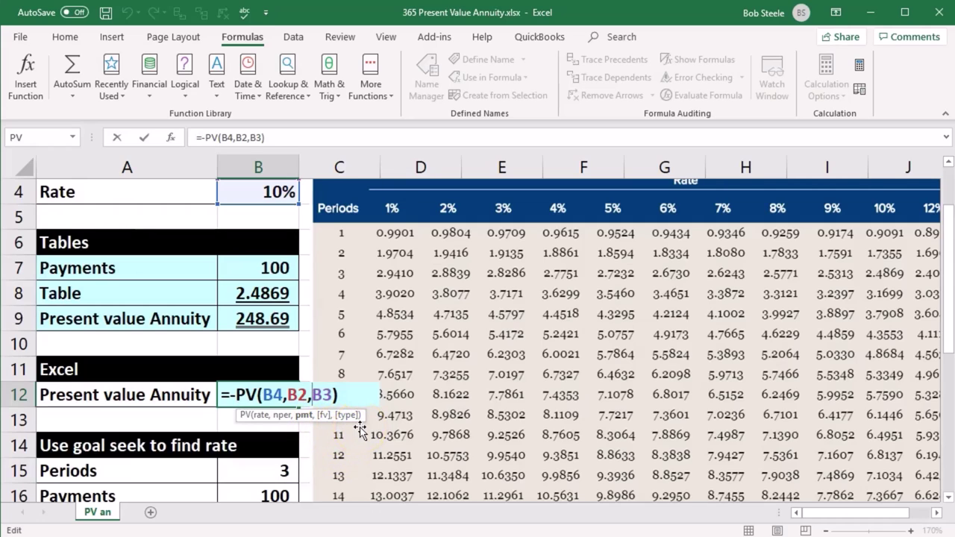
key(Return)
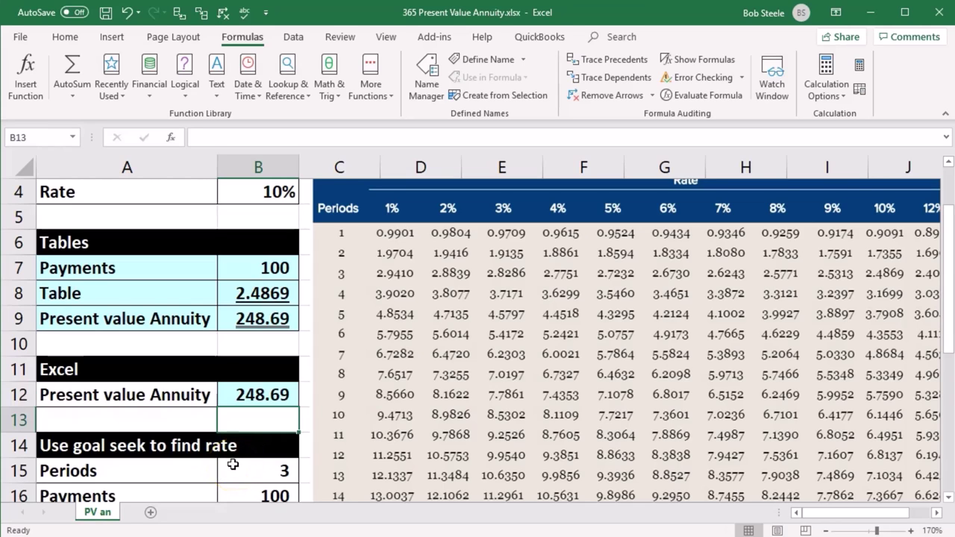
Step: View the goal seek section for finding the rate and review the present value formula in B12
scroll(232, 465, down, 1)
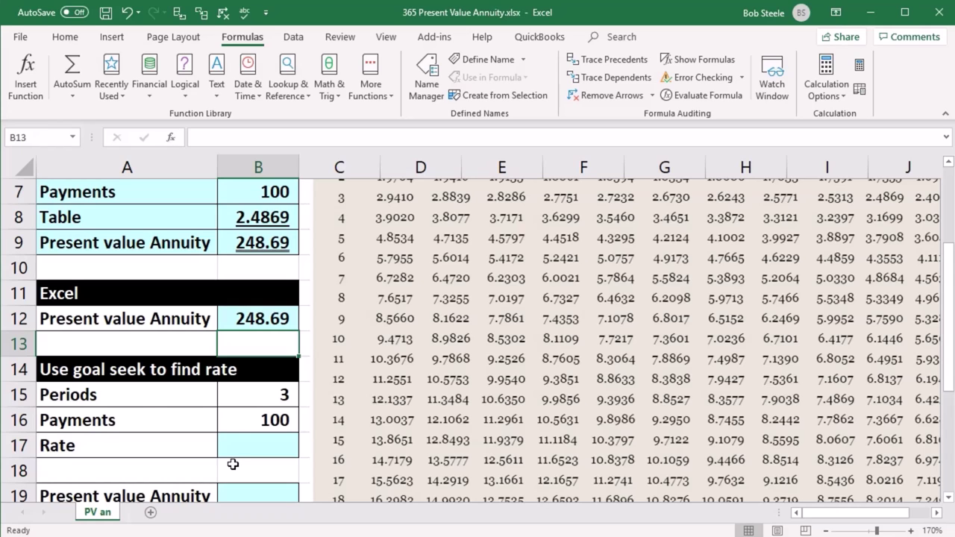
scroll(233, 464, down, 1)
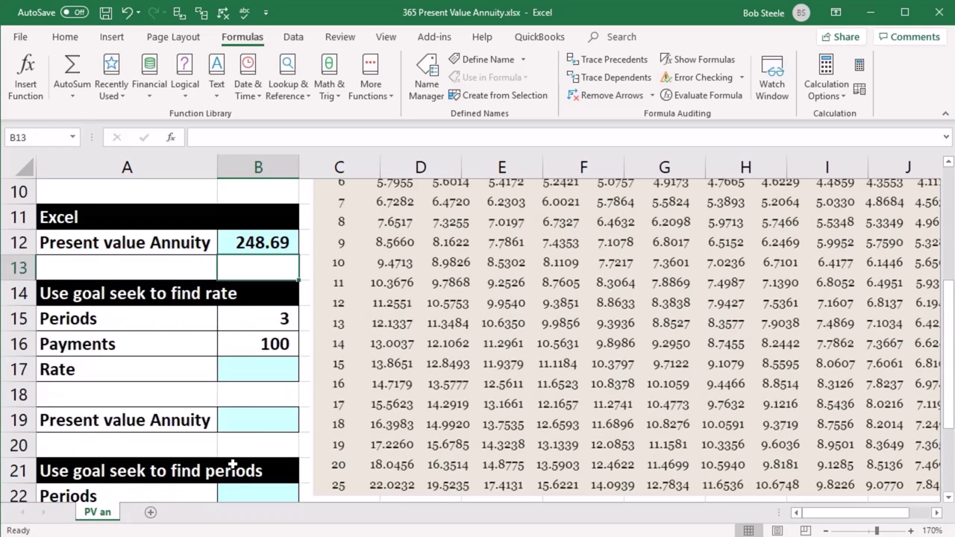
click(261, 245)
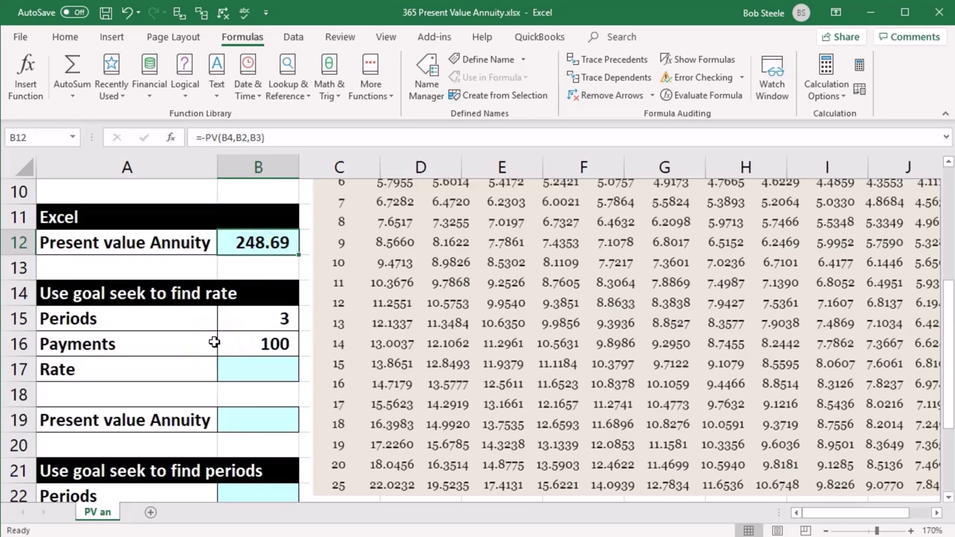
Step: Review the linked periods and payments cells, and enter a trial rate of 2% in B17
click(247, 371)
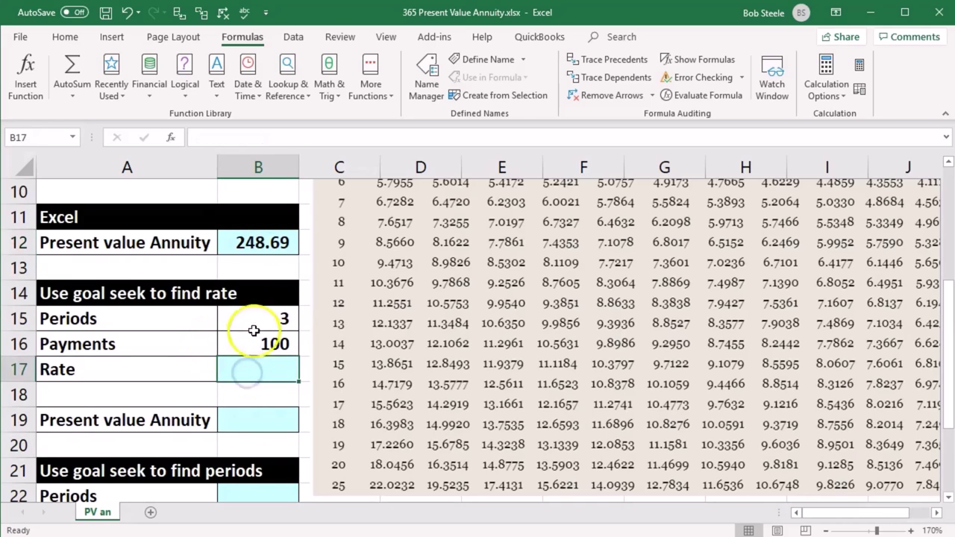
click(251, 313)
click(260, 341)
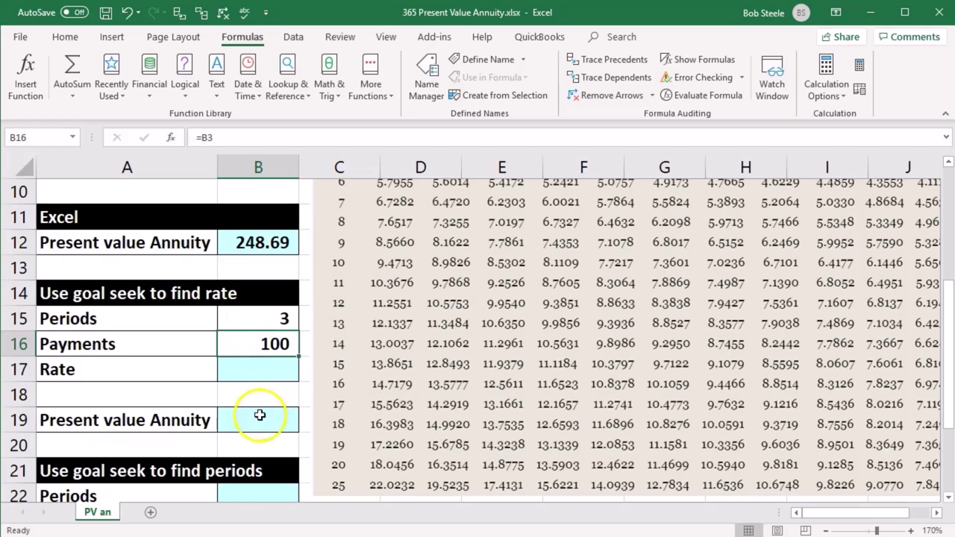
click(260, 415)
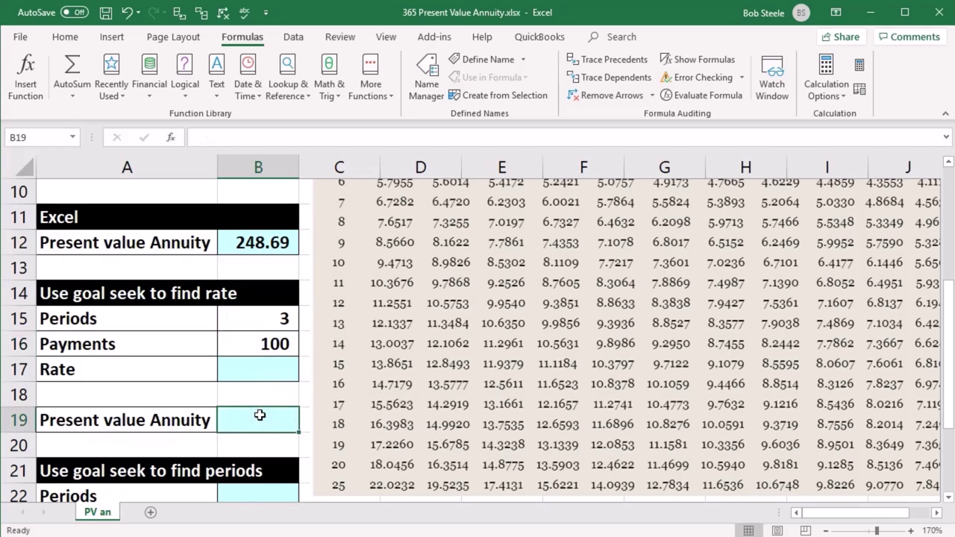
click(256, 369)
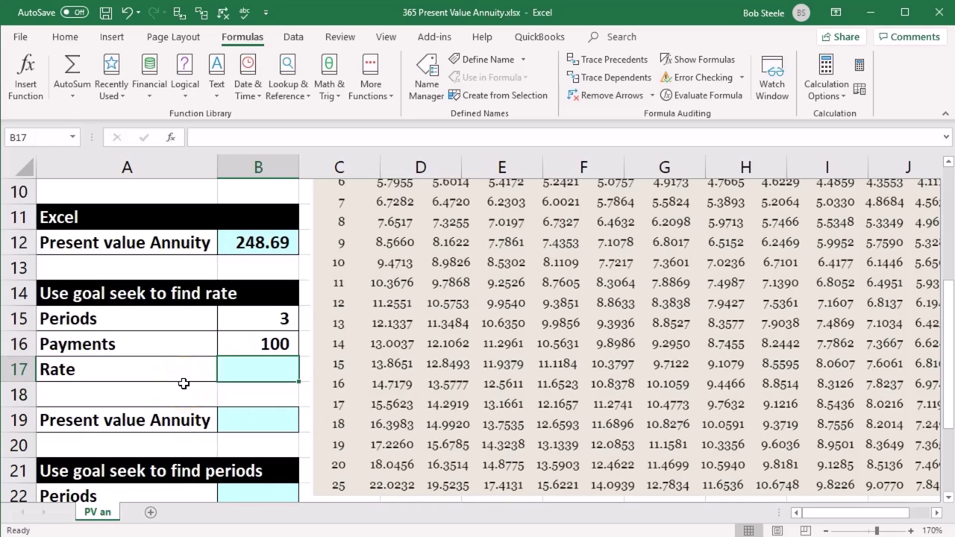
text(2%)
key(Return)
key(Return)
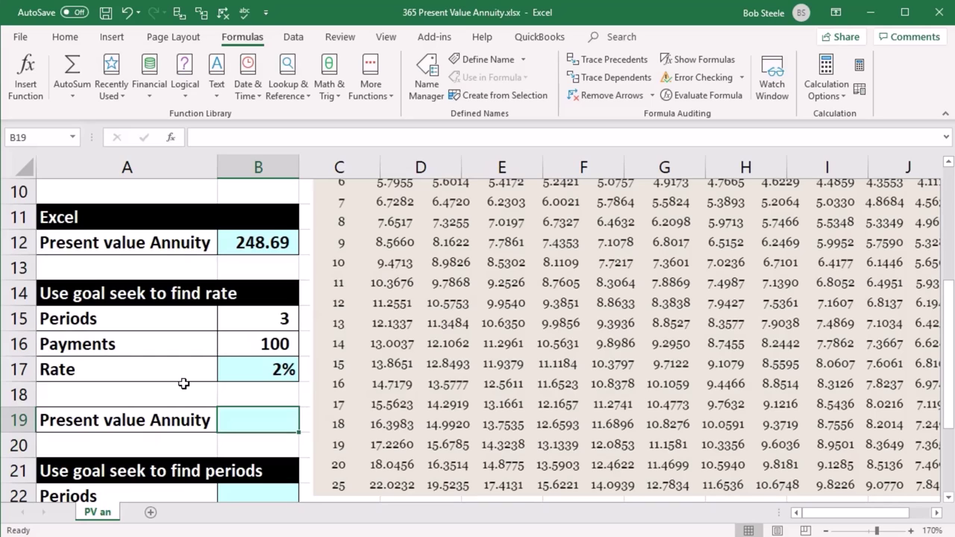
Step: Calculate the present value in B19 with -PV, using rate B17, number of periods B15 and payment B16
text(-pv)
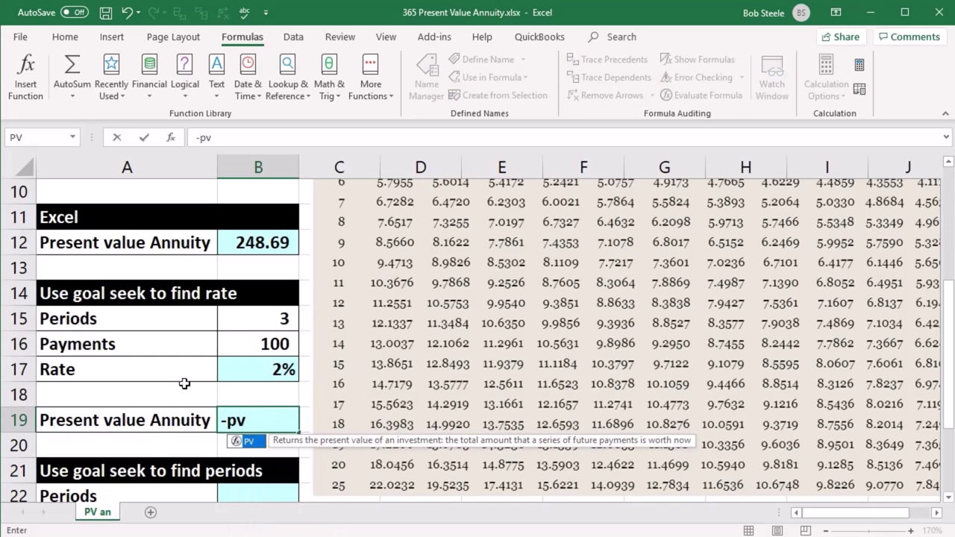
double_click(239, 442)
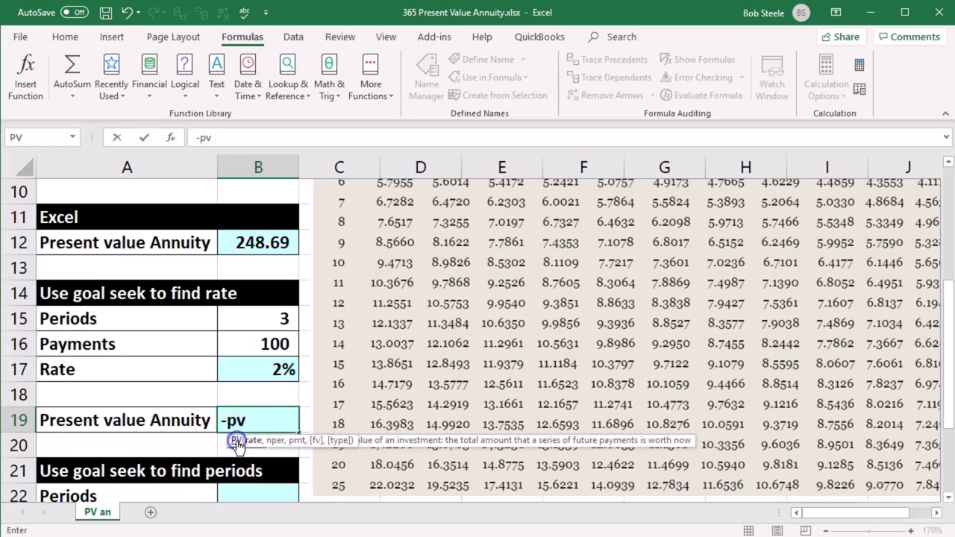
click(245, 373)
text(,)
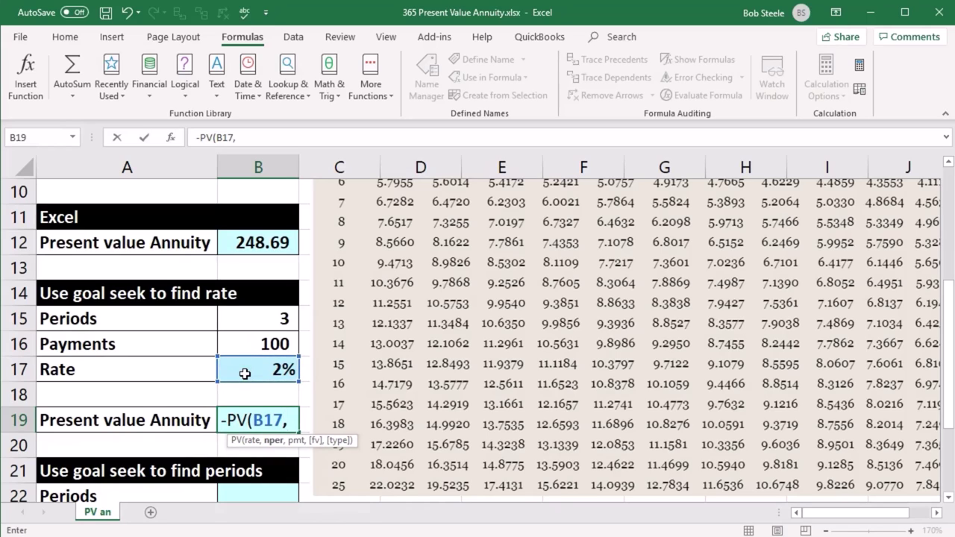
click(250, 322)
text(,)
click(256, 345)
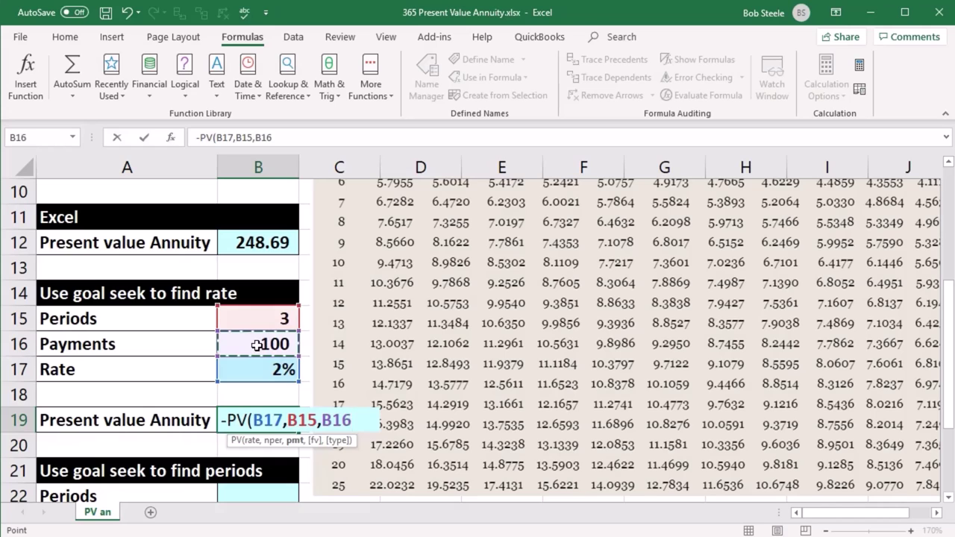
key(Return)
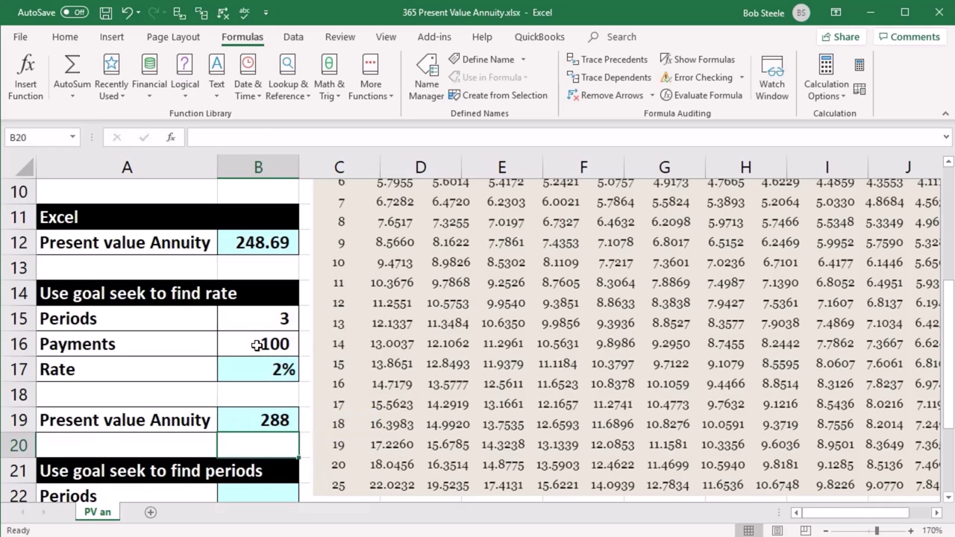
Step: Set up a goal seek that brings B19 to the value 248.69 by changing the rate in B17
click(307, 443)
click(279, 451)
click(294, 37)
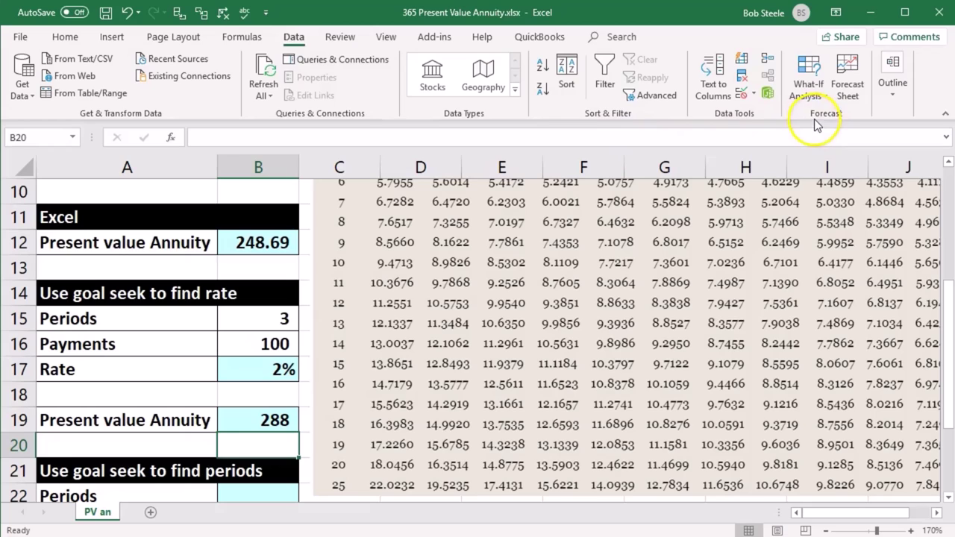
click(813, 100)
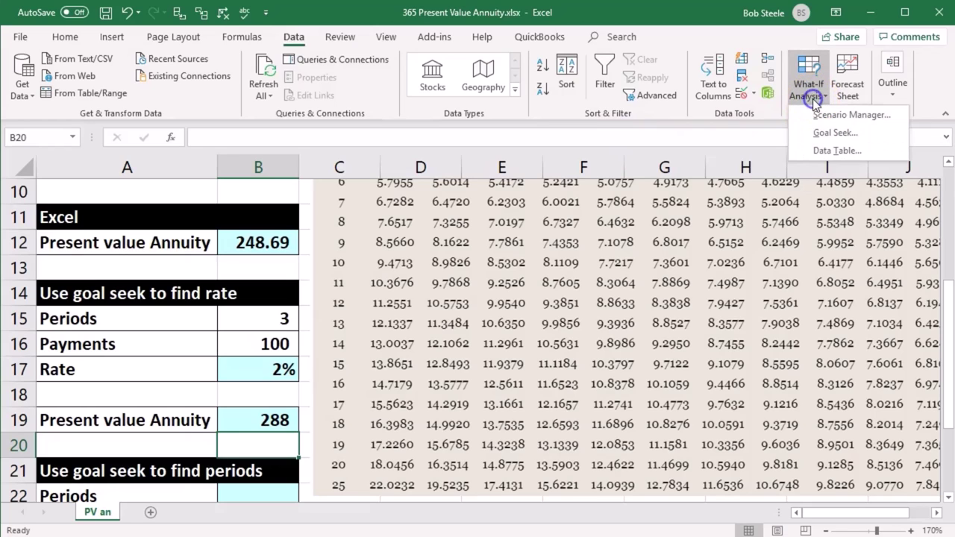
click(859, 139)
drag(538, 280, 389, 297)
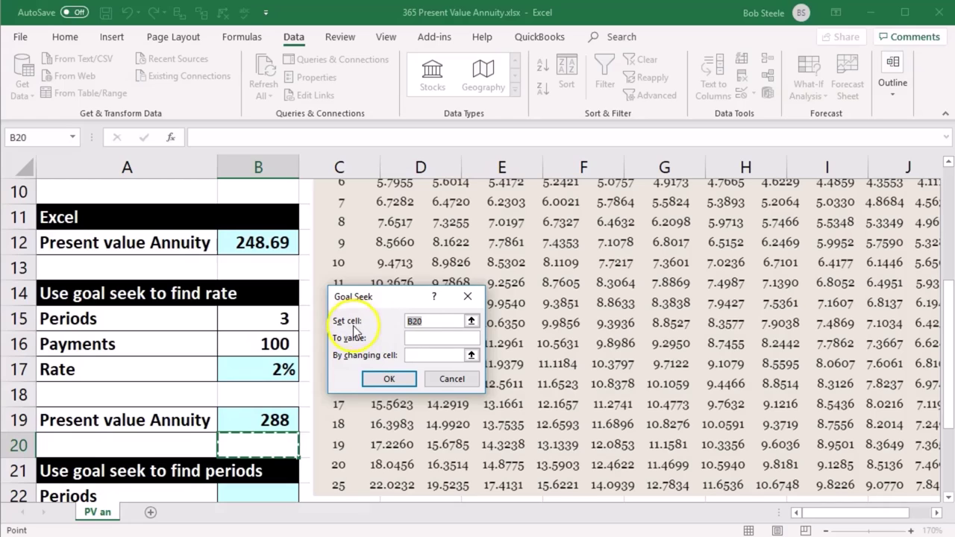
click(274, 420)
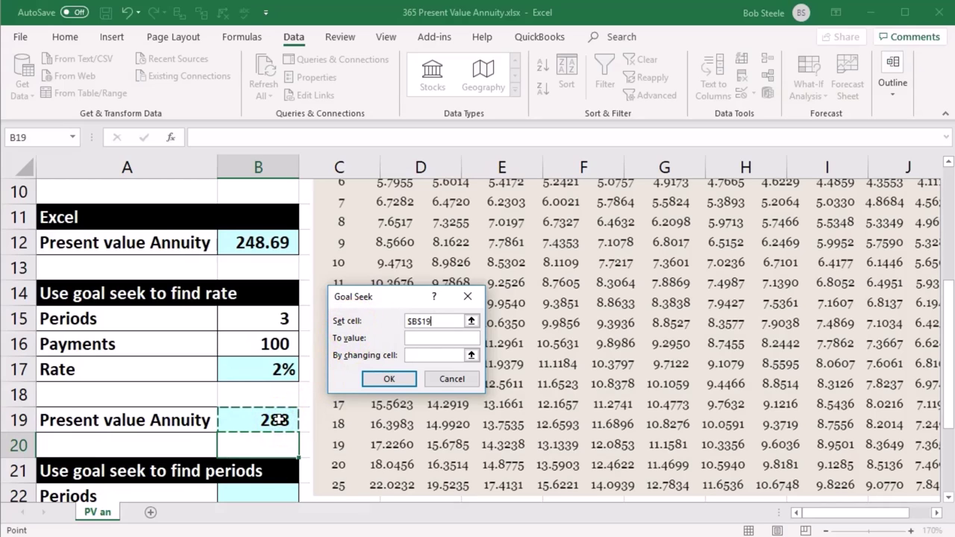
click(444, 337)
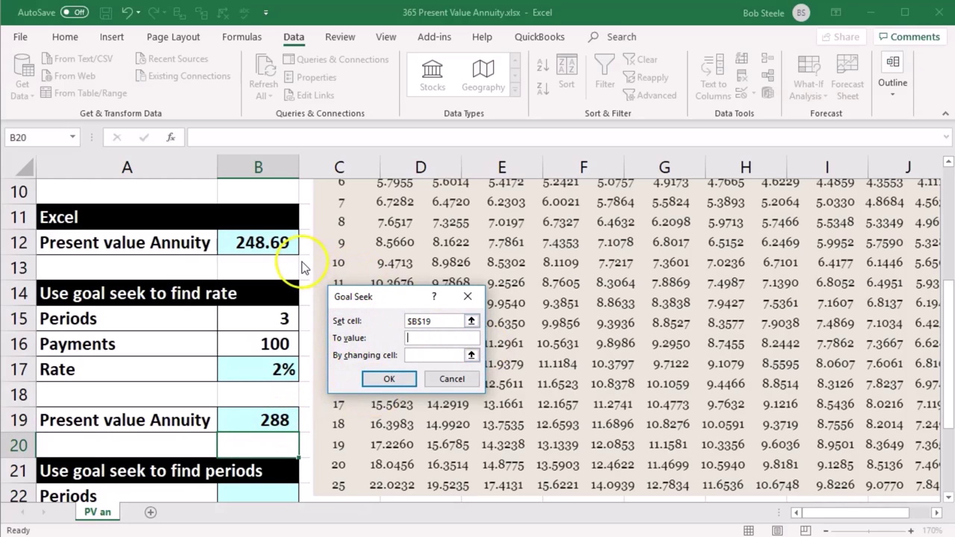
text(248.69)
click(413, 355)
click(269, 371)
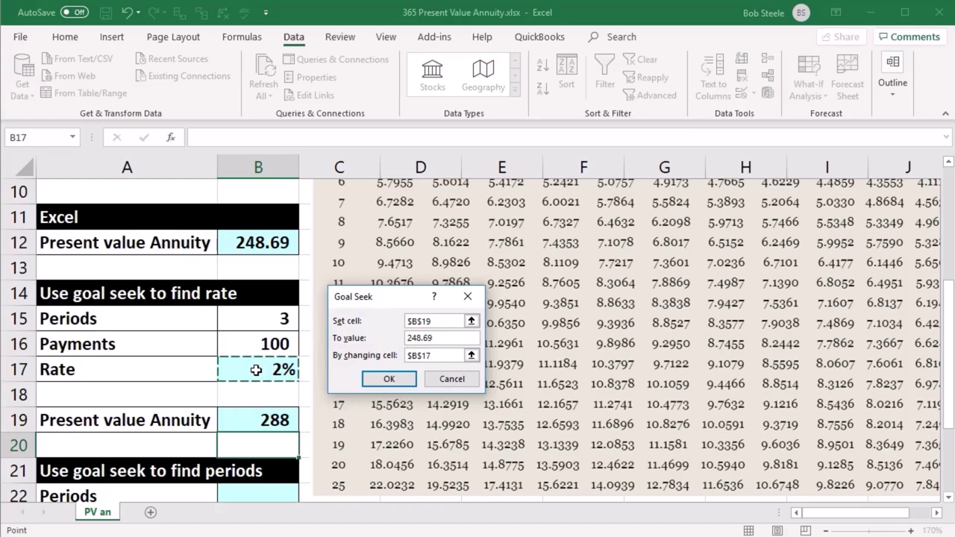
Step: Recheck the goal seek's set cell, target value and changing cell, and run it, keeping the solution
click(438, 321)
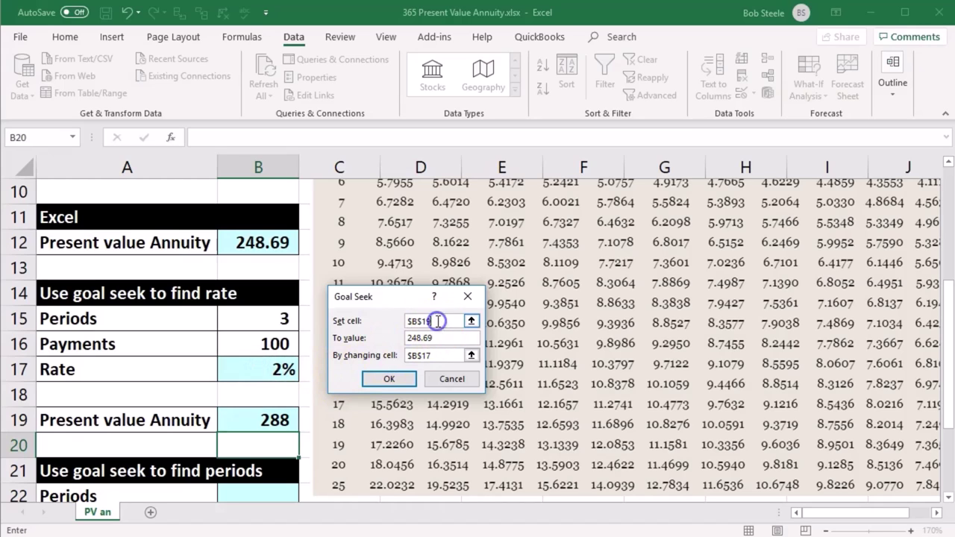
click(291, 421)
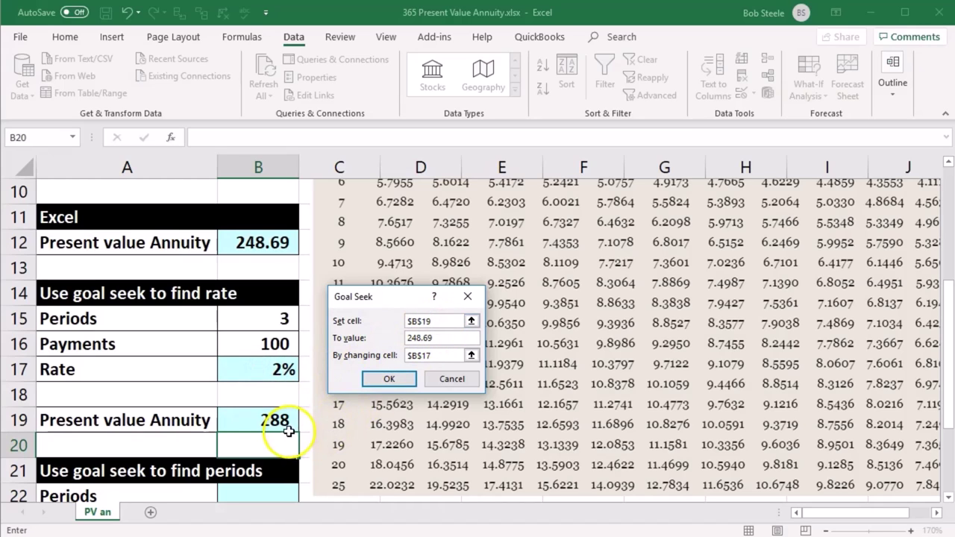
click(438, 338)
text(248.69)
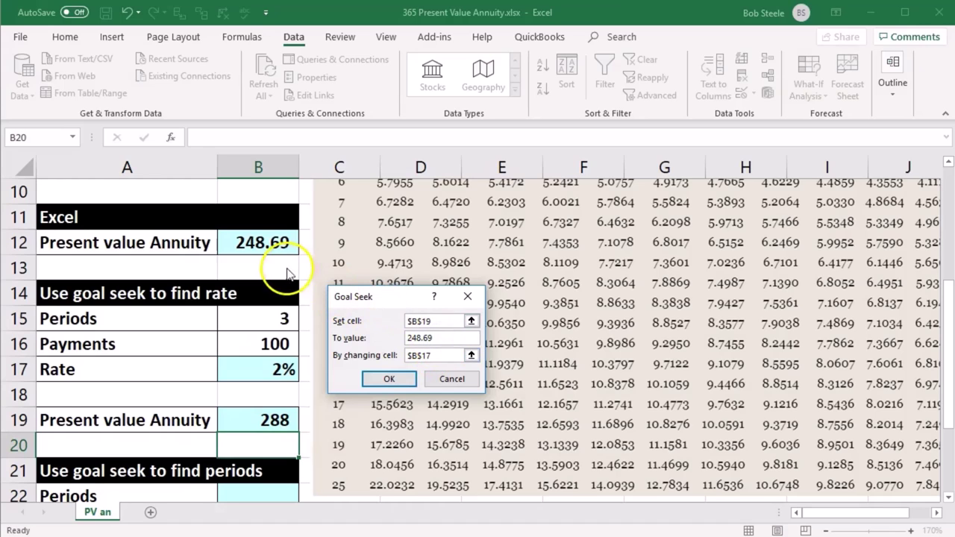
click(439, 356)
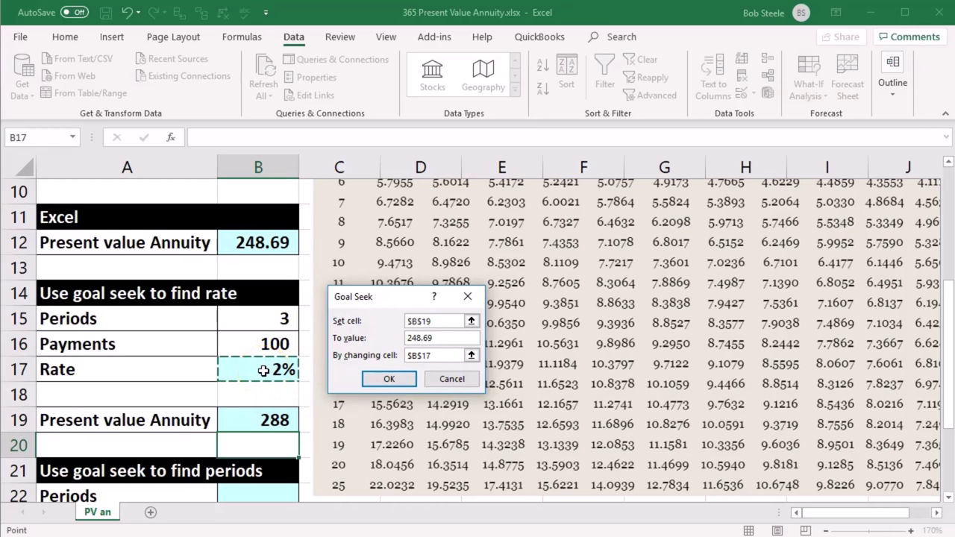
click(385, 379)
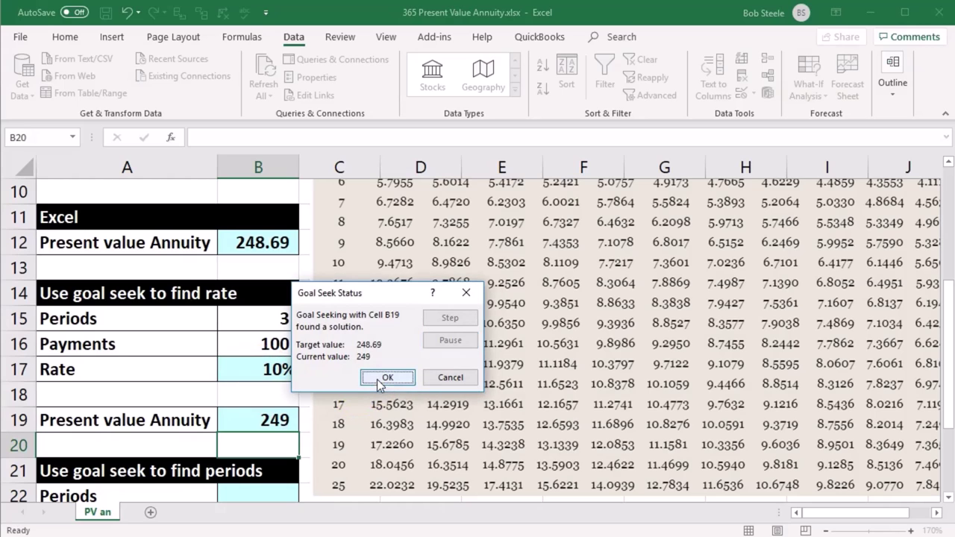
click(384, 378)
Step: Inspect the solved rate in B17 and format the B19 present value with two decimal places
click(271, 368)
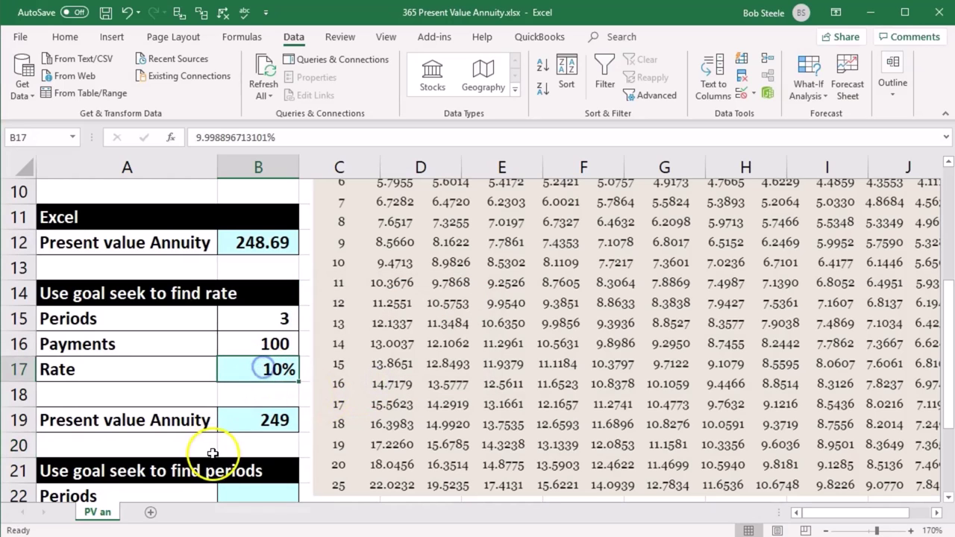
click(267, 419)
click(65, 37)
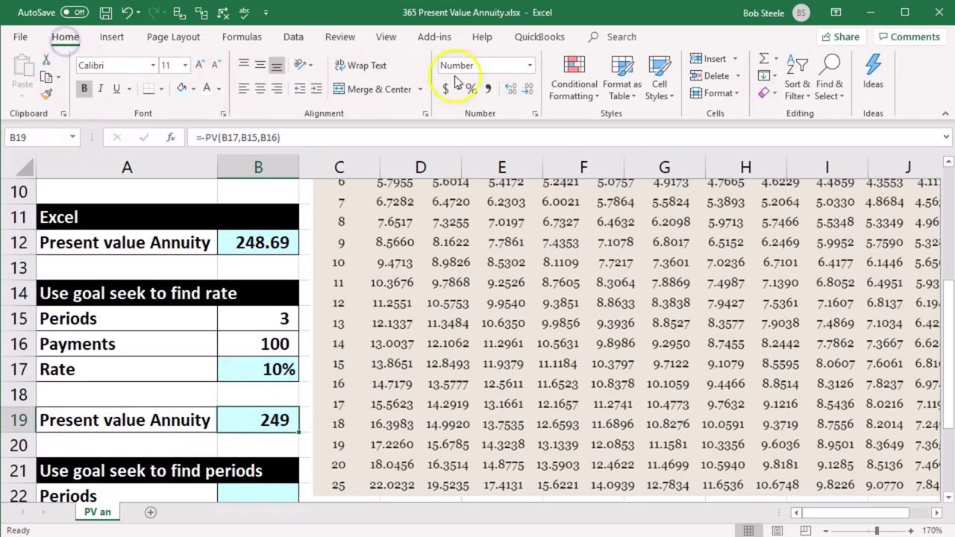
click(509, 89)
click(509, 89)
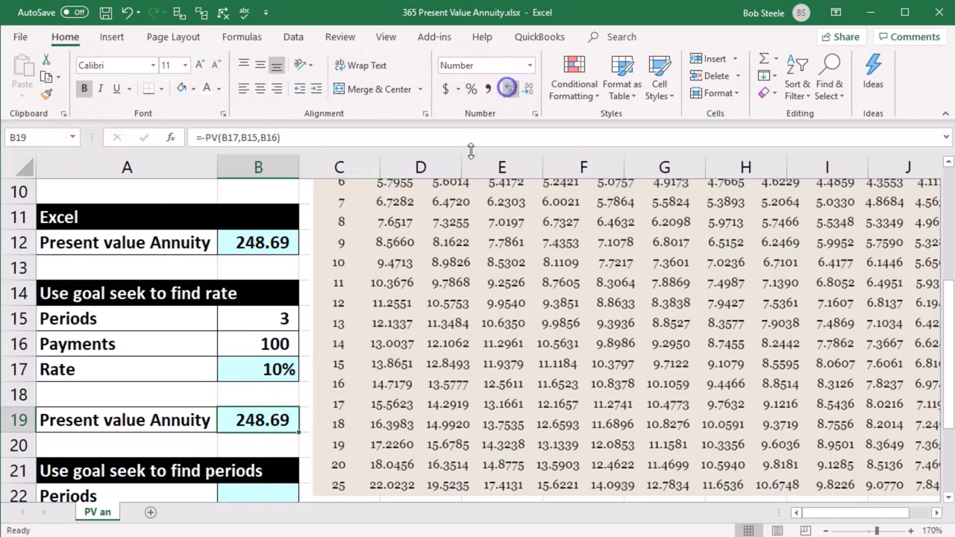
Step: Enter a trial value of 20 periods in B22 of the section for finding periods
click(170, 423)
scroll(170, 424, down, 2)
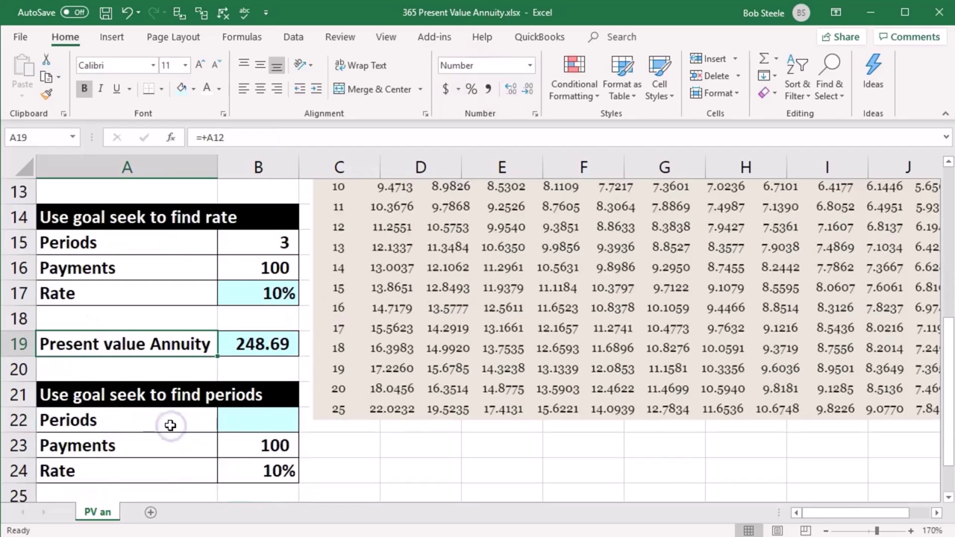
click(242, 346)
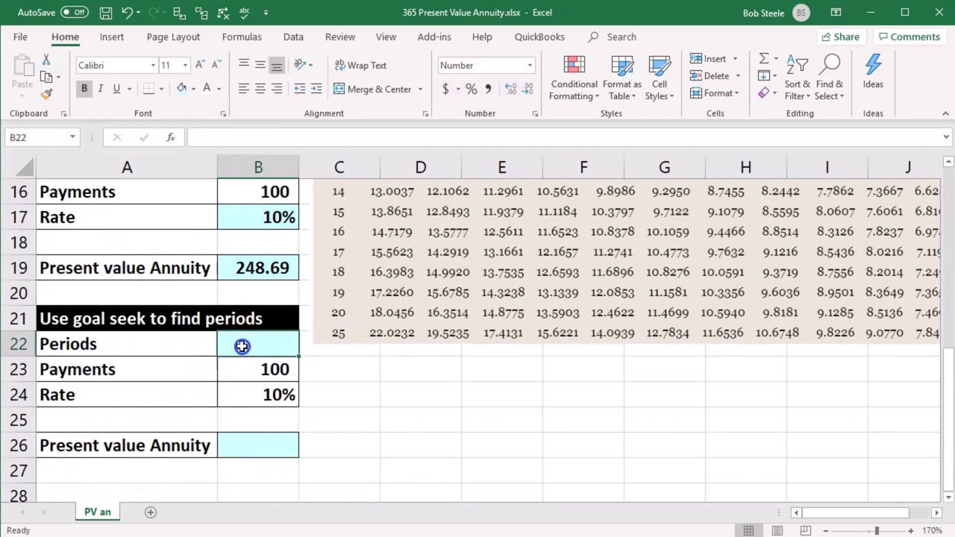
click(241, 344)
text(20)
key(Return)
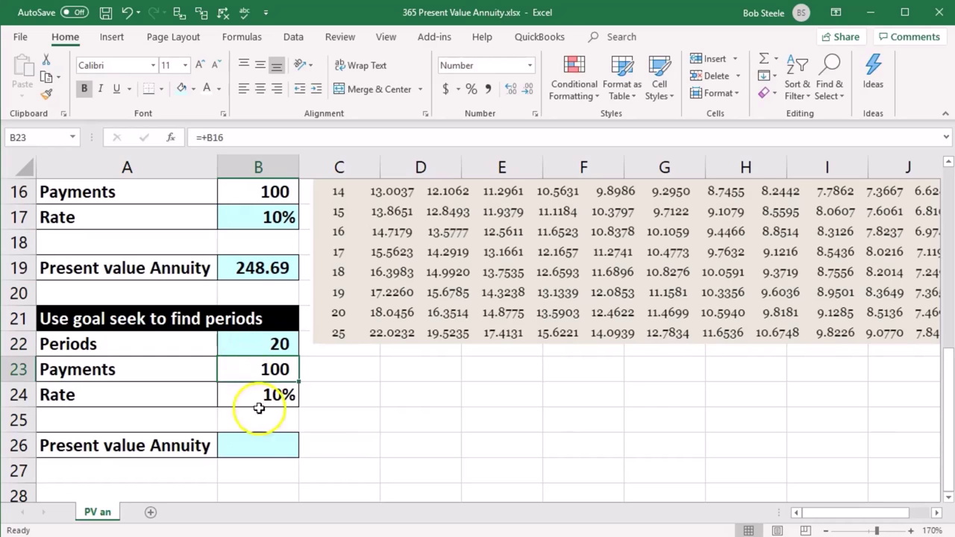
Step: Calculate the present value in B26 with -PV, using rate B24, number of periods B22 and payment B23
click(256, 444)
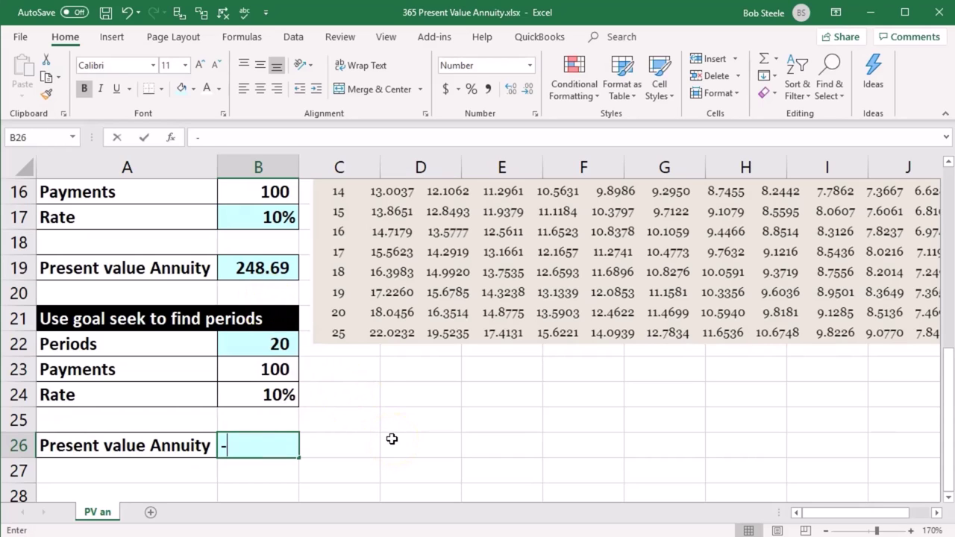
text(-pv)
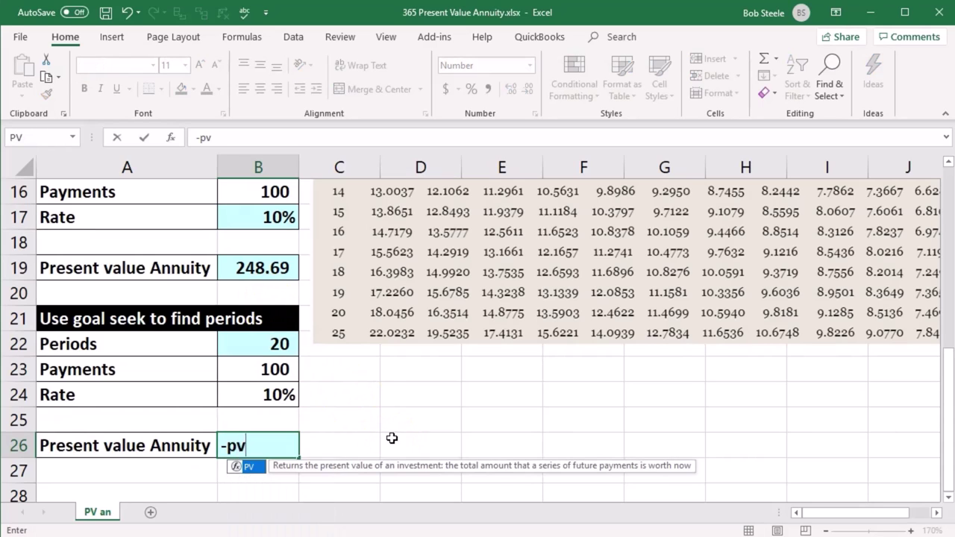
double_click(251, 469)
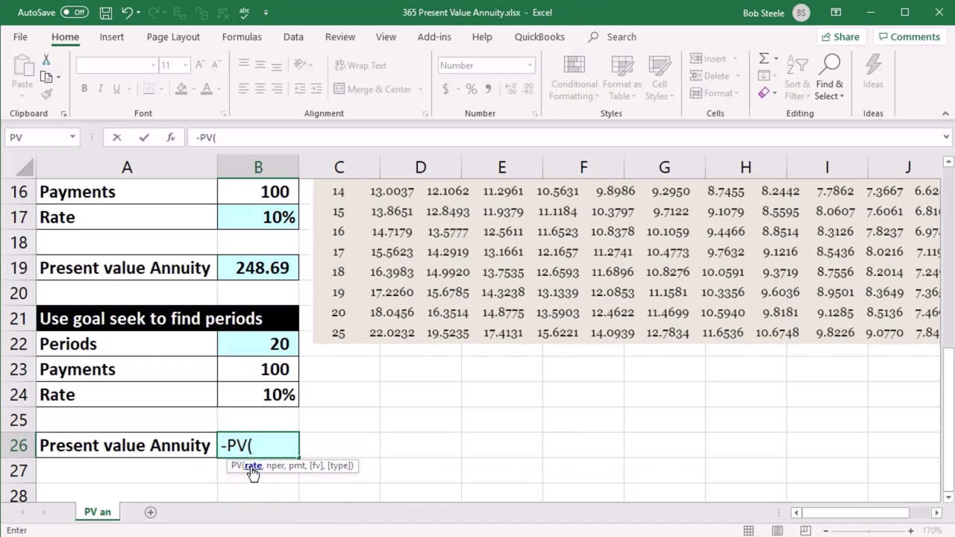
click(258, 392)
text(,)
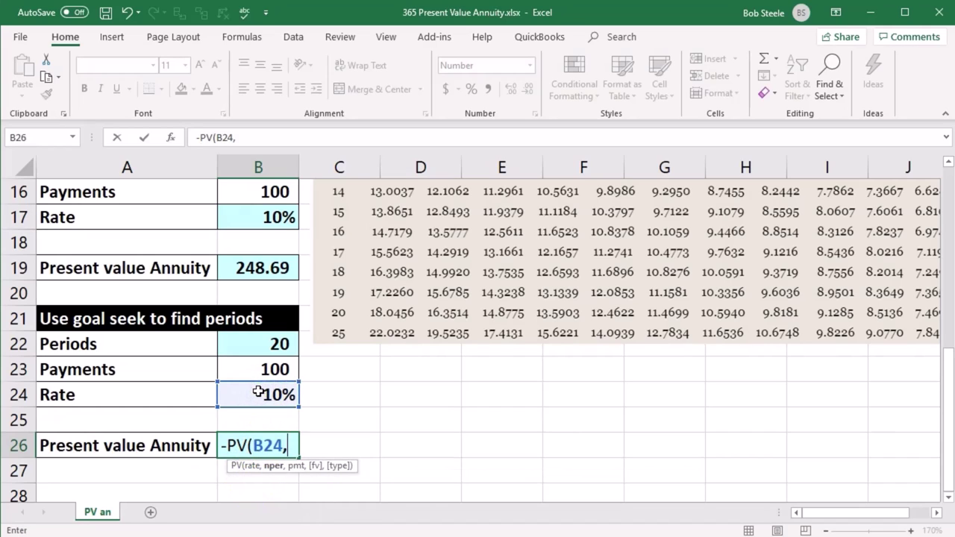
click(250, 344)
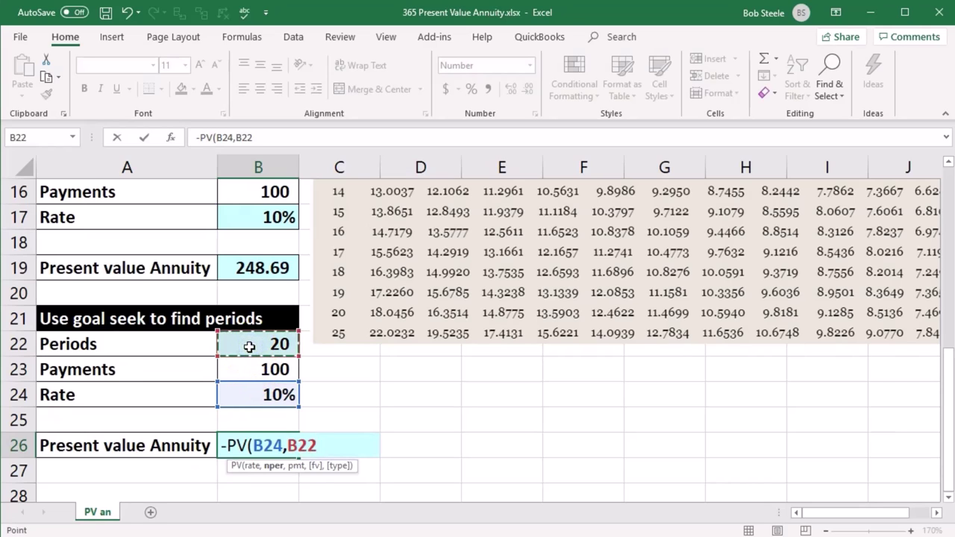
text(,)
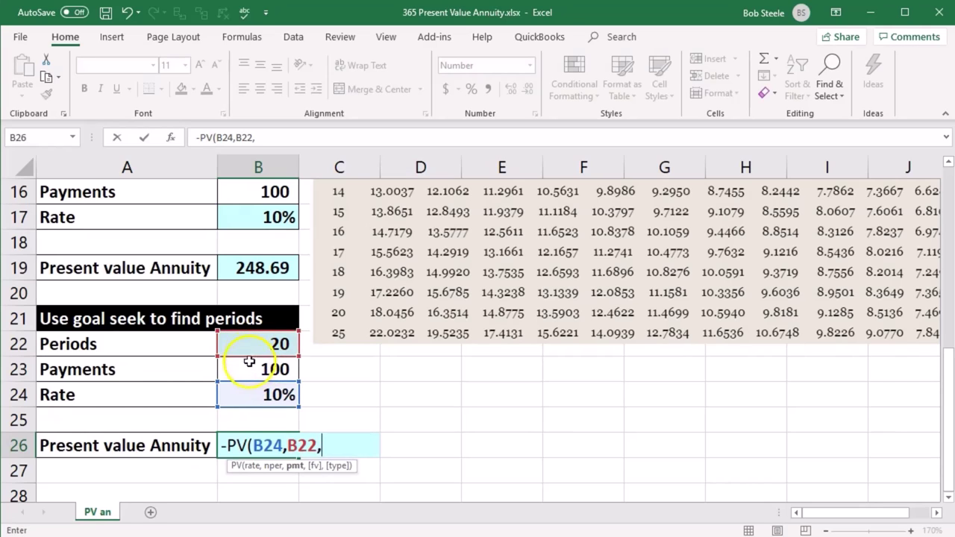
click(250, 372)
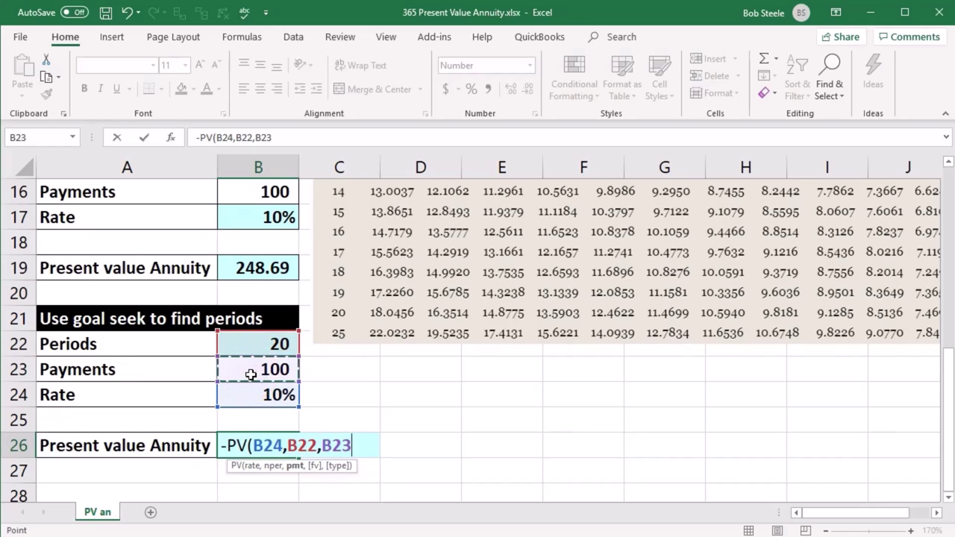
key(Return)
click(264, 445)
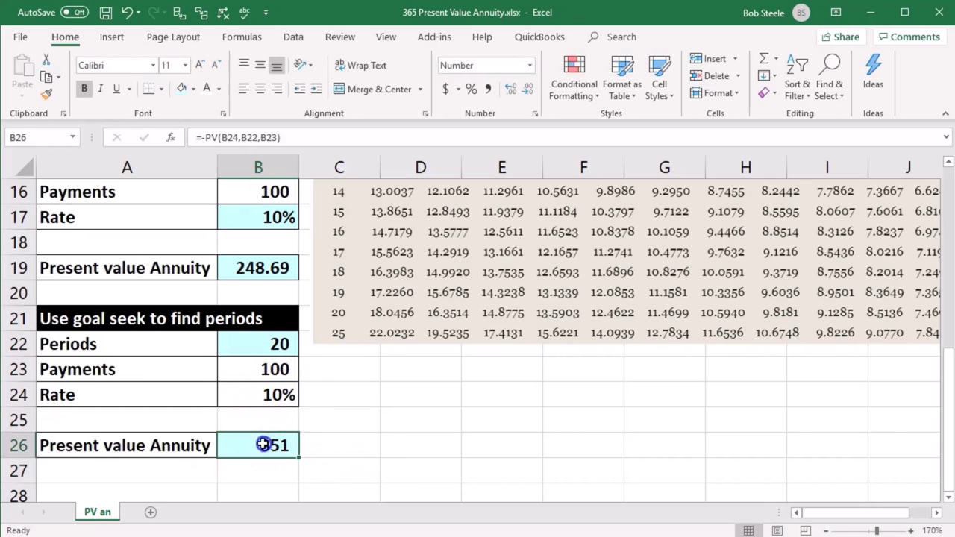
Step: Set up a goal seek that brings the present value in B26 to 248.69 by changing the periods in B22
click(254, 265)
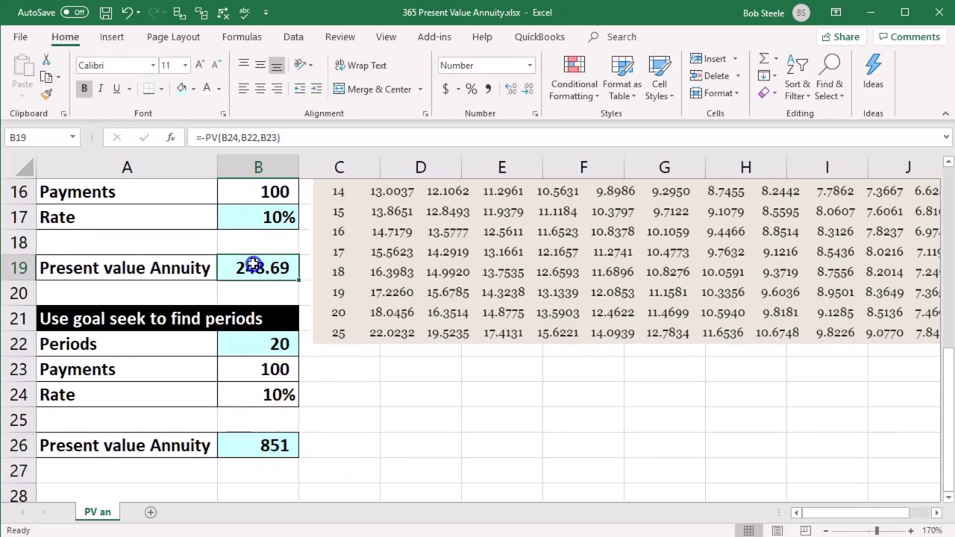
click(345, 399)
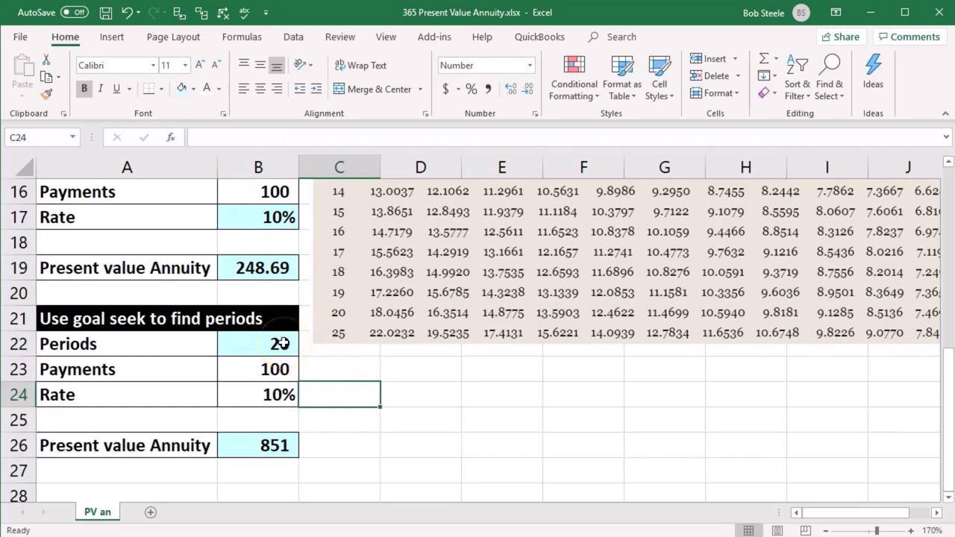
click(294, 39)
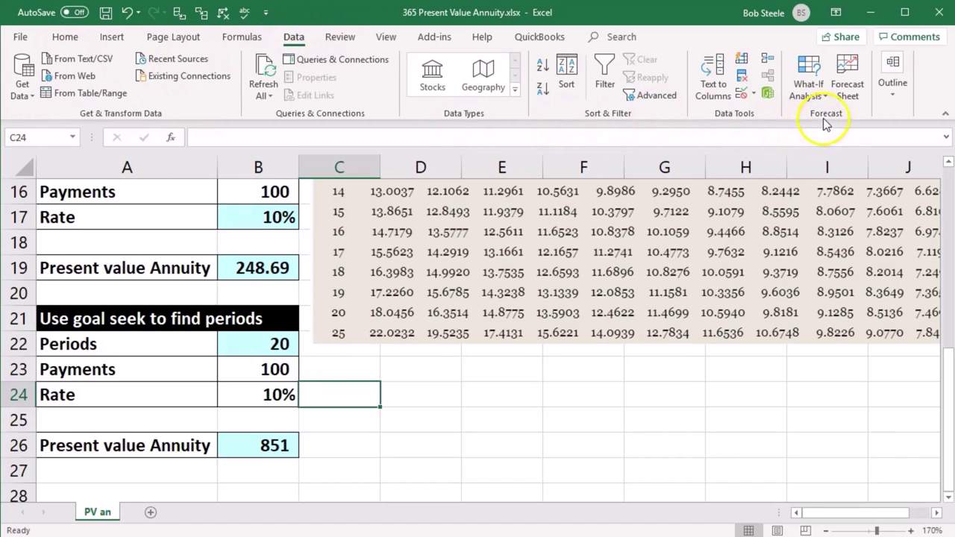
click(822, 95)
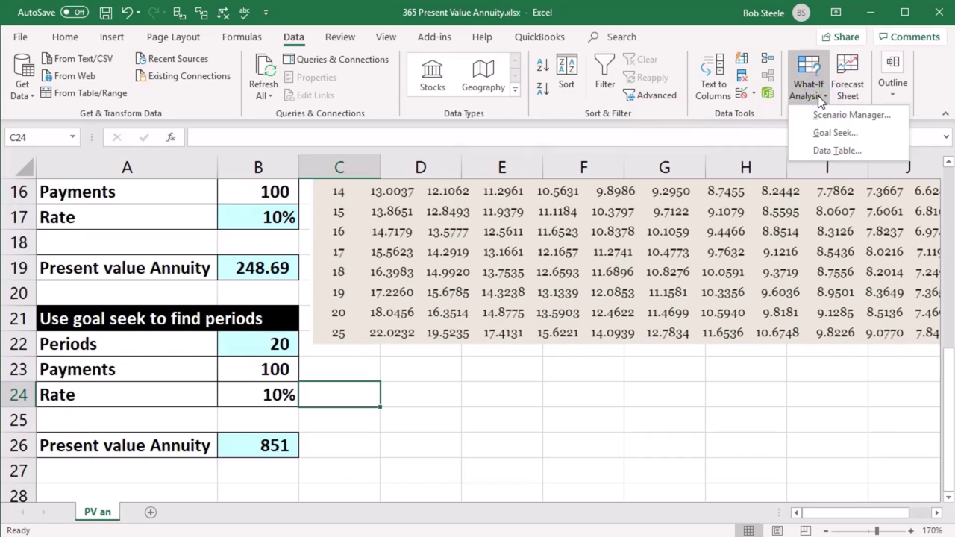
click(868, 133)
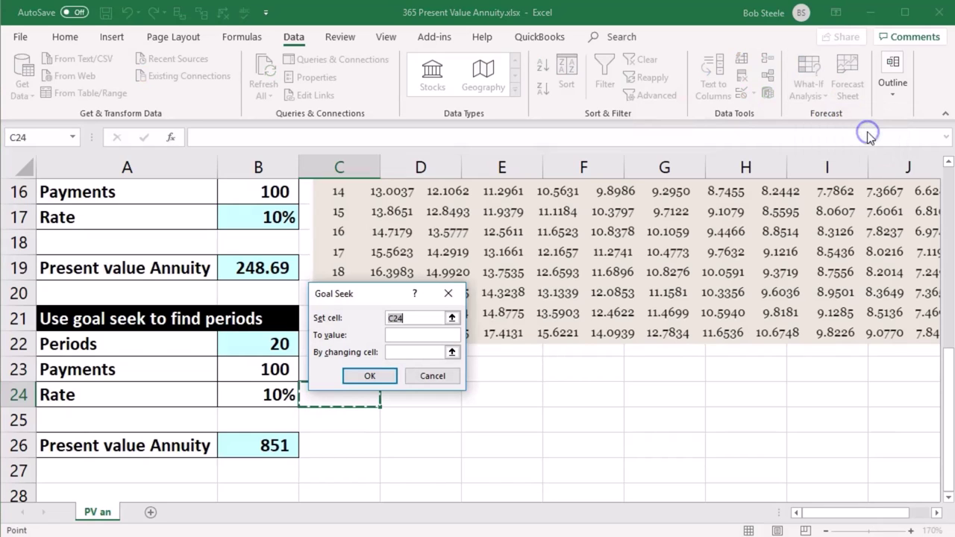
click(288, 445)
click(395, 336)
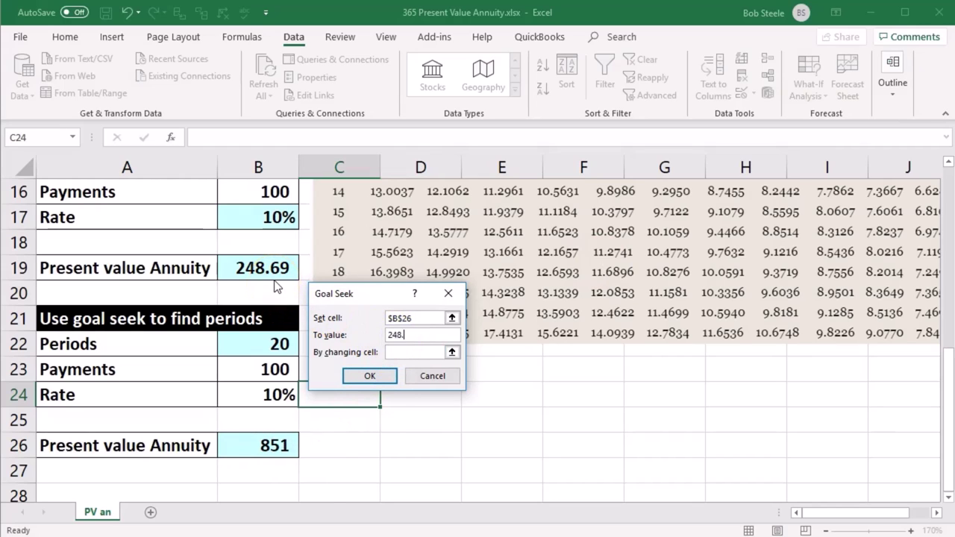
click(397, 352)
click(282, 340)
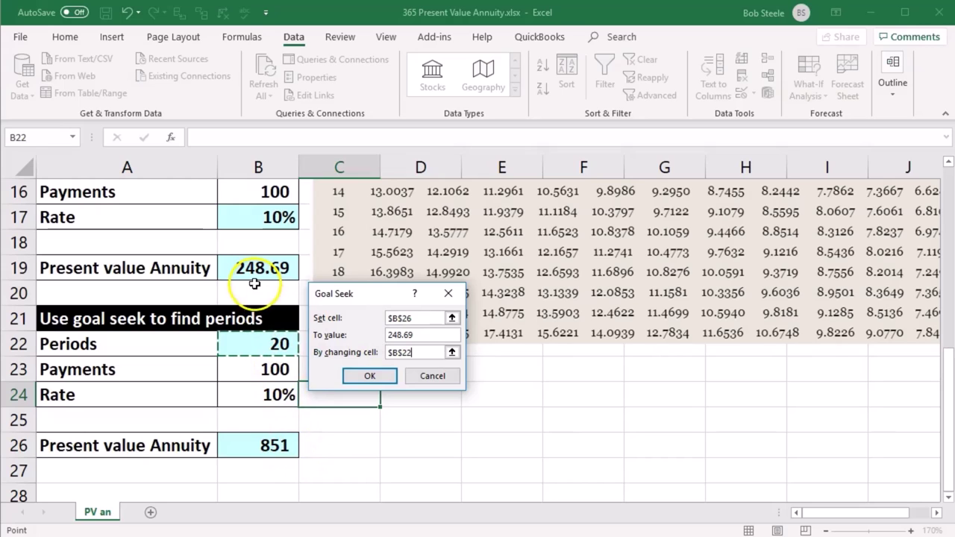
Step: Run the goal seek for the periods after rechecking its entries, keep the solution and inspect the solved value in B22
click(420, 335)
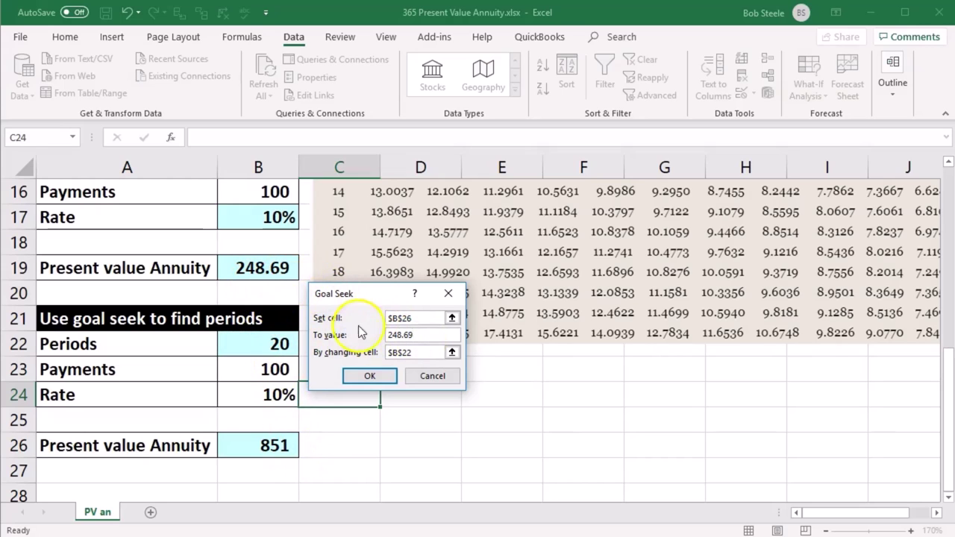
click(421, 352)
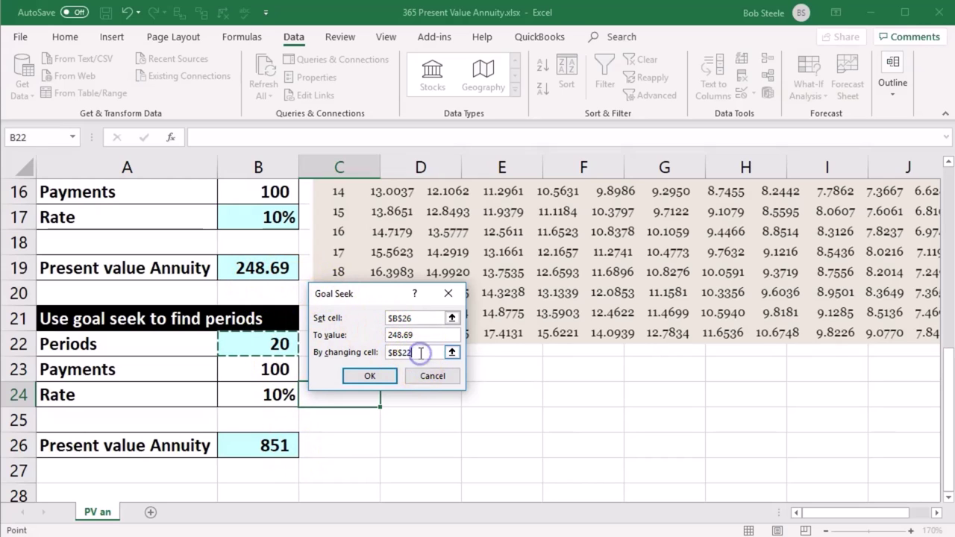
click(367, 376)
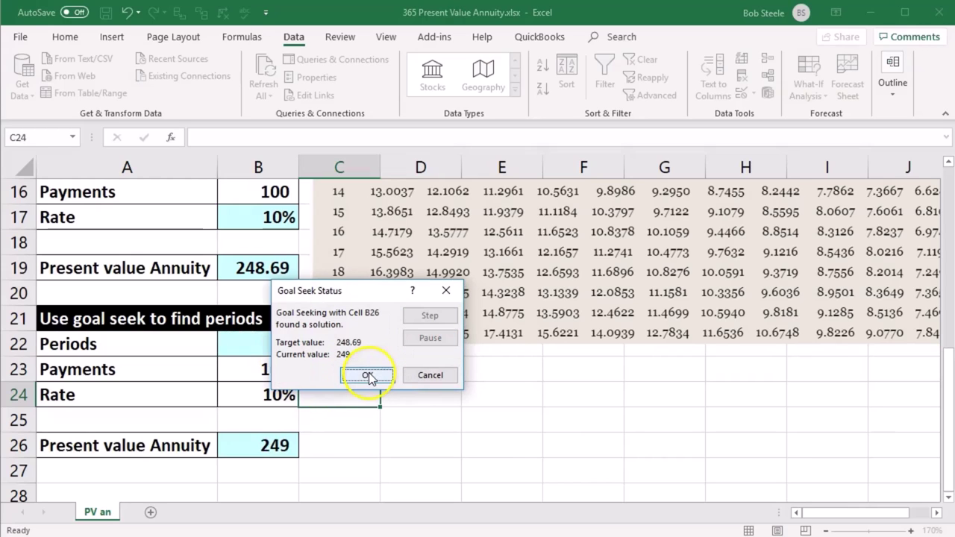
click(368, 377)
click(278, 344)
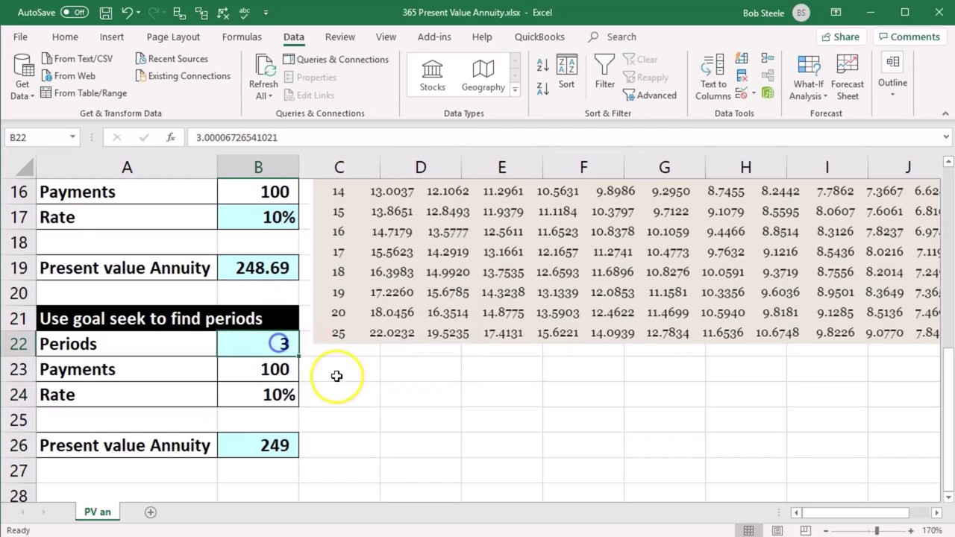